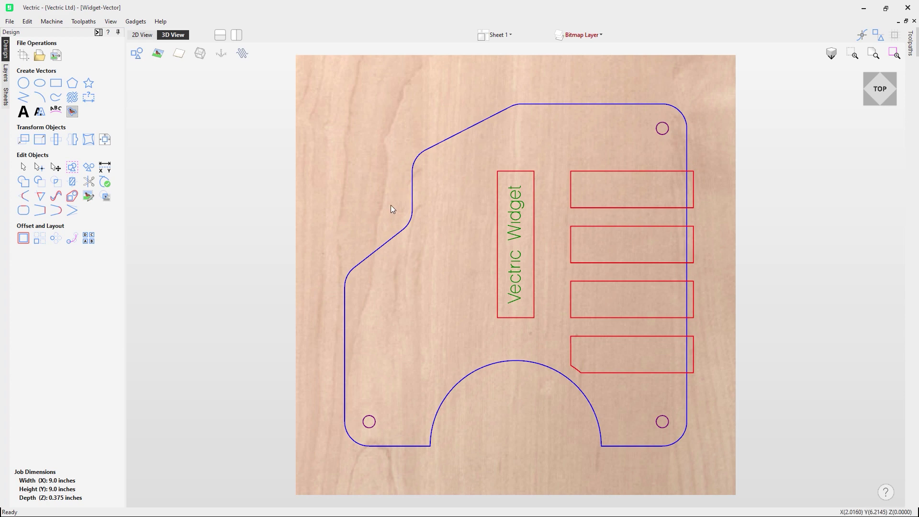
Show the Bitmap Layer over the widget design, and hide it again
{"action": "left_click", "coordinate": [594, 38]}
{"action": "left_click", "coordinate": [573, 51]}
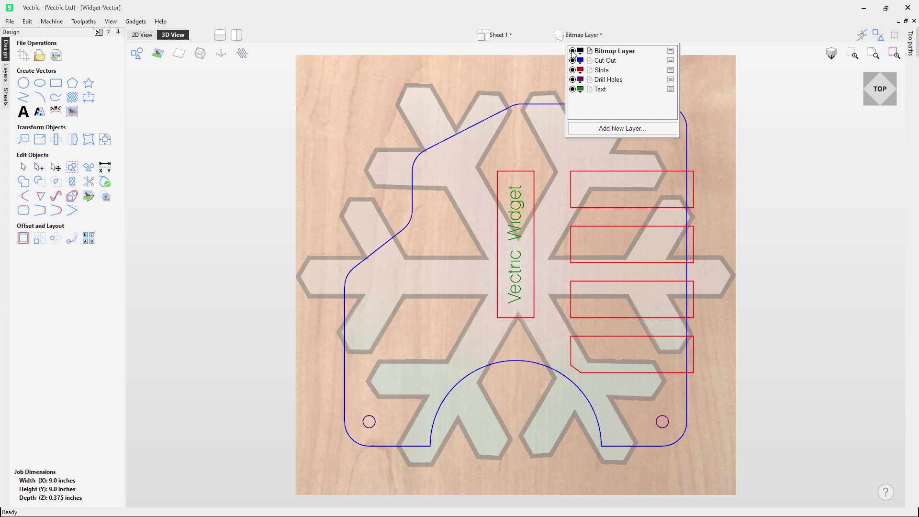
{"action": "left_click", "coordinate": [572, 51]}
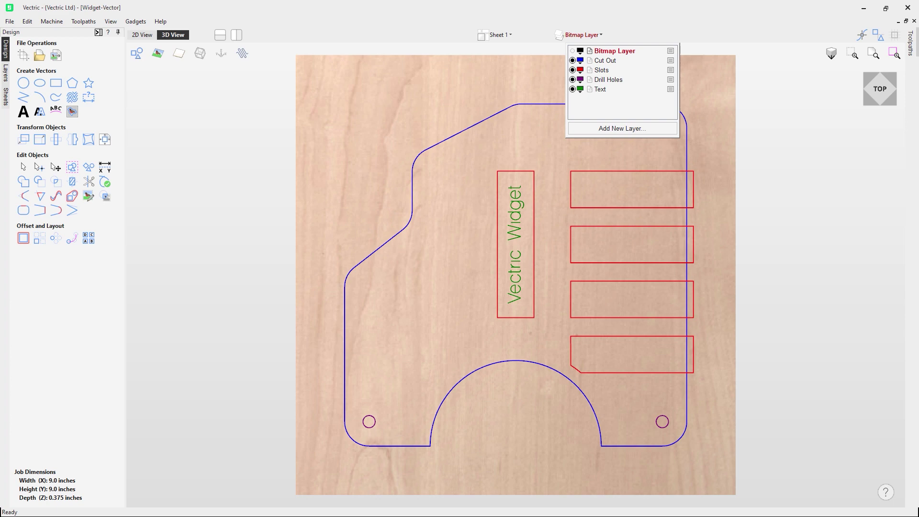
{"action": "left_click", "coordinate": [450, 137]}
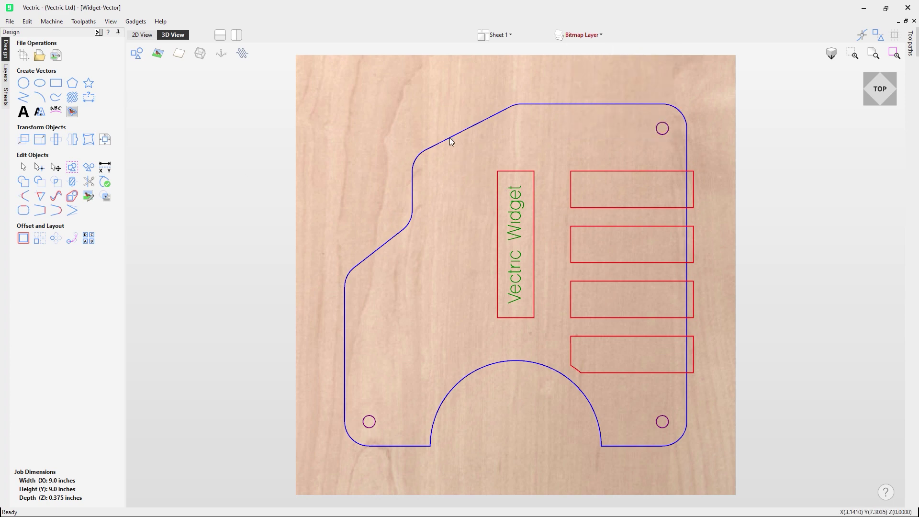
In the full layer list, toggle the visibility of the Cut Out, Slots, Drill Holes and Text layers off and on, one at a time
{"action": "left_click", "coordinate": [5, 73]}
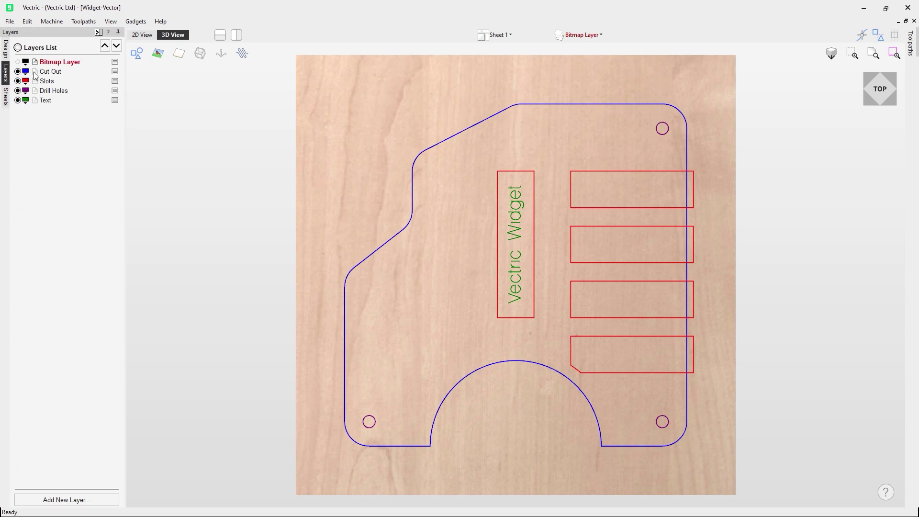
{"action": "left_click", "coordinate": [18, 71]}
{"action": "left_click", "coordinate": [19, 72]}
{"action": "left_click", "coordinate": [18, 81]}
{"action": "left_click", "coordinate": [18, 81]}
{"action": "left_click", "coordinate": [18, 90]}
{"action": "left_click", "coordinate": [18, 91]}
{"action": "left_click", "coordinate": [17, 100]}
{"action": "left_click", "coordinate": [18, 100]}
{"action": "left_click", "coordinate": [18, 100]}
{"action": "left_click", "coordinate": [18, 101]}
{"action": "left_click", "coordinate": [17, 91]}
{"action": "left_click", "coordinate": [18, 90]}
{"action": "left_click", "coordinate": [18, 81]}
{"action": "left_click", "coordinate": [18, 81]}
{"action": "left_click", "coordinate": [17, 71]}
{"action": "left_click", "coordinate": [18, 71]}
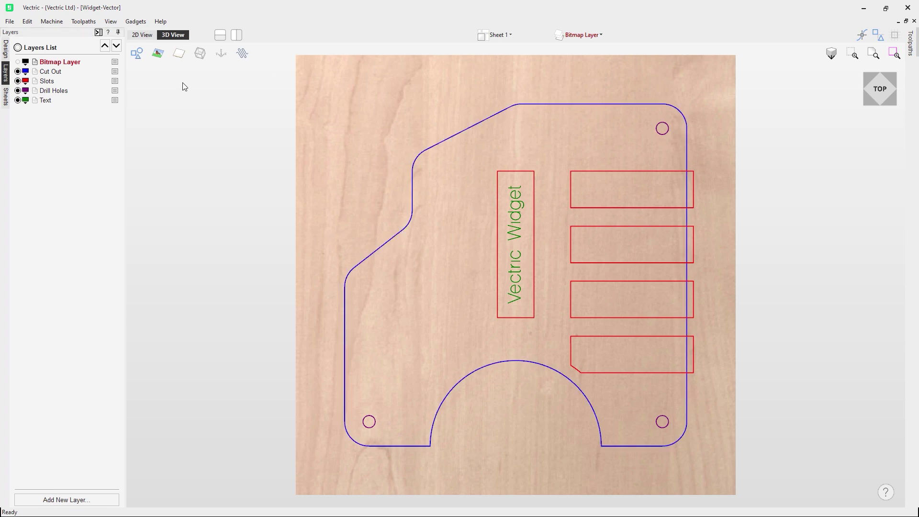
Check the toolpath list, and make Cut Out the active layer
{"action": "left_click", "coordinate": [99, 32]}
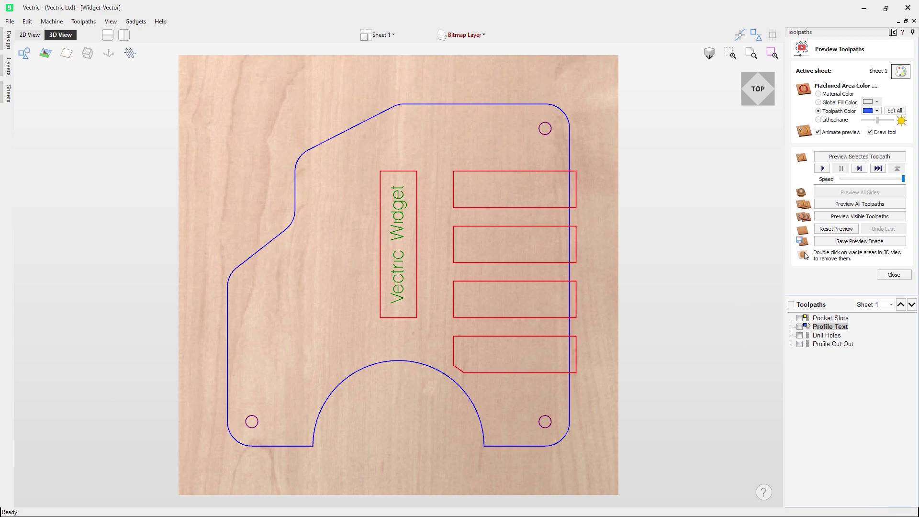
{"action": "left_click", "coordinate": [893, 33]}
{"action": "left_click", "coordinate": [6, 73]}
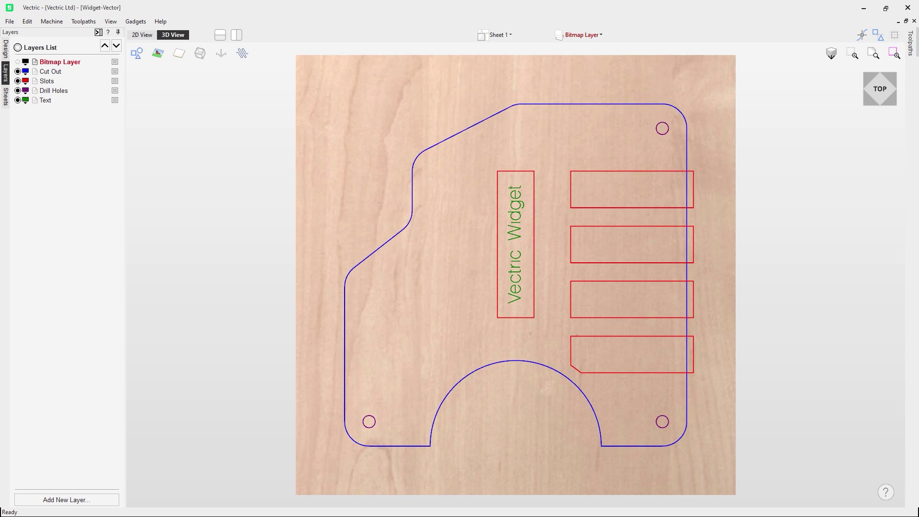
{"action": "left_click", "coordinate": [49, 72]}
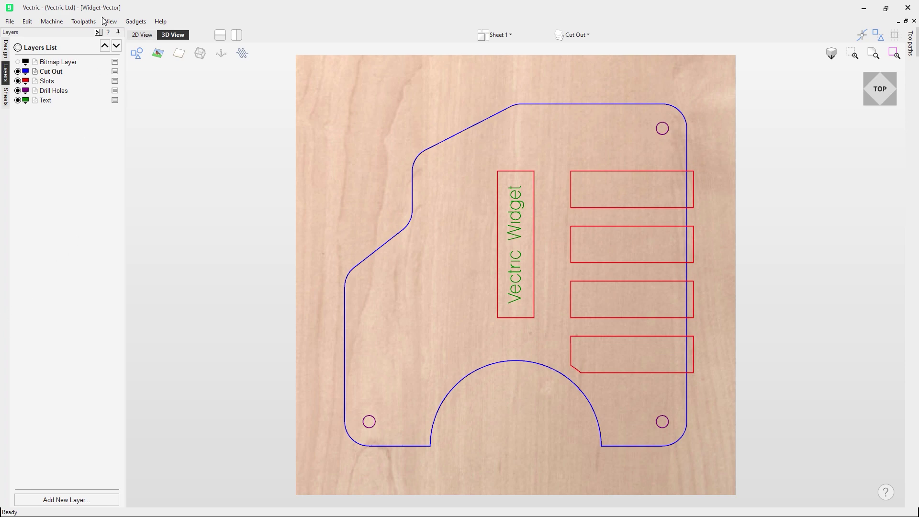
Display all toolpaths over the part, hide them again and return to the layer list
{"action": "left_click", "coordinate": [98, 32]}
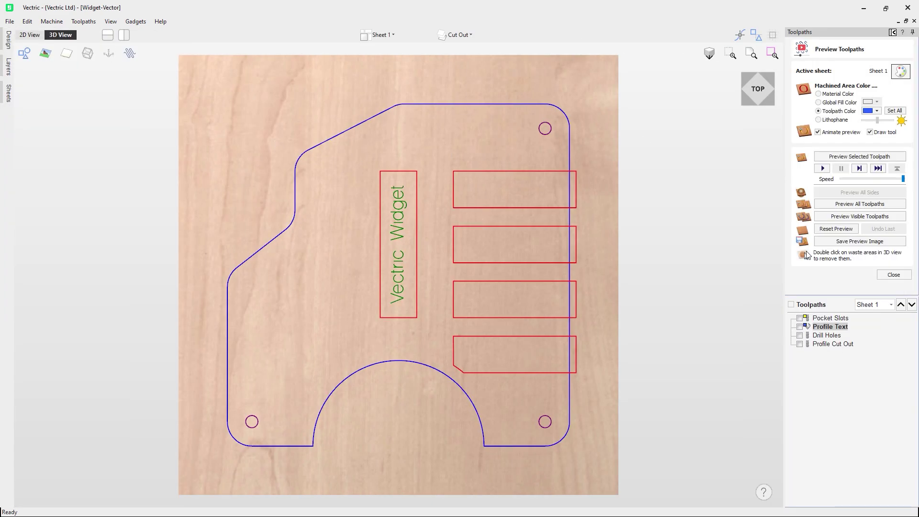
{"action": "left_click", "coordinate": [791, 305]}
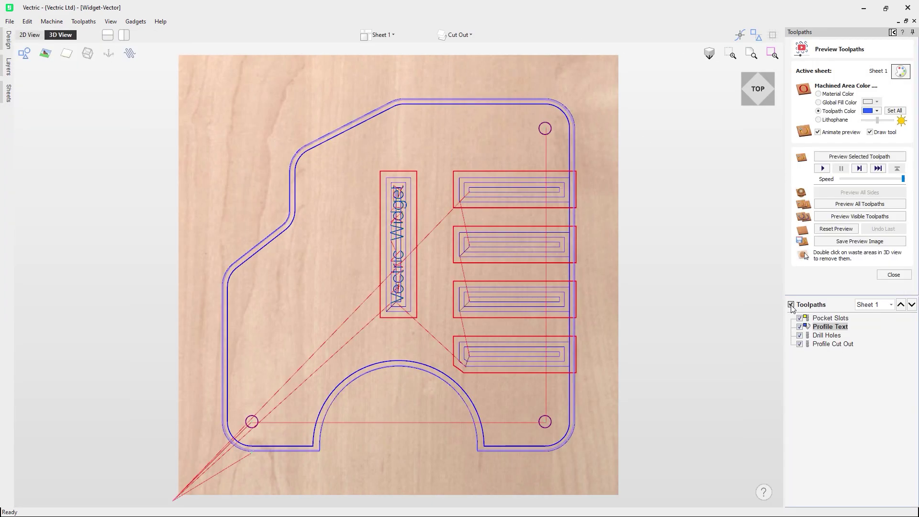
{"action": "left_click", "coordinate": [791, 305]}
{"action": "left_click", "coordinate": [892, 32]}
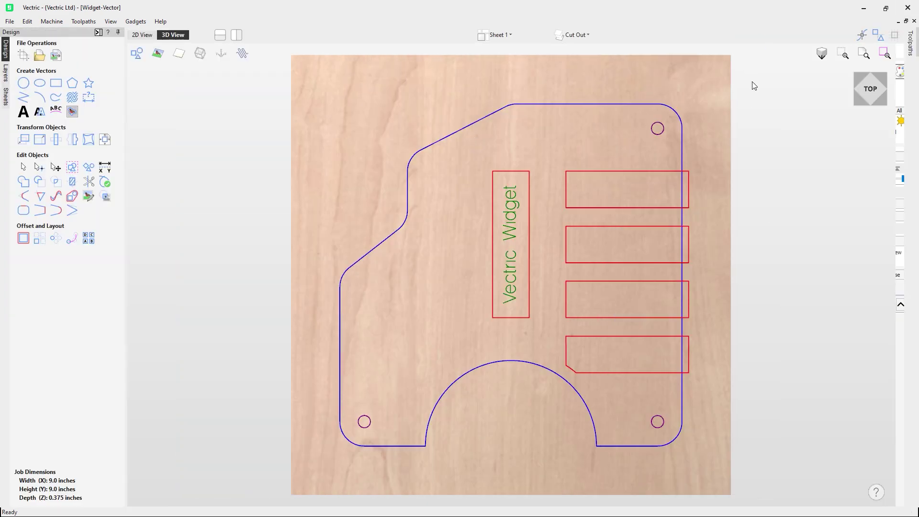
{"action": "left_click", "coordinate": [6, 74]}
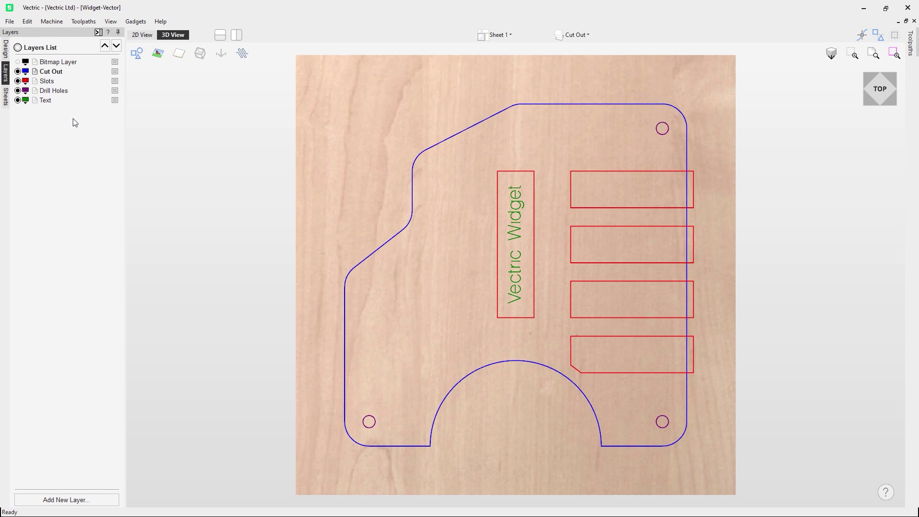
Examine the layer selector and the layers the cut-out outline can be moved to, without moving it
{"action": "left_click", "coordinate": [576, 34]}
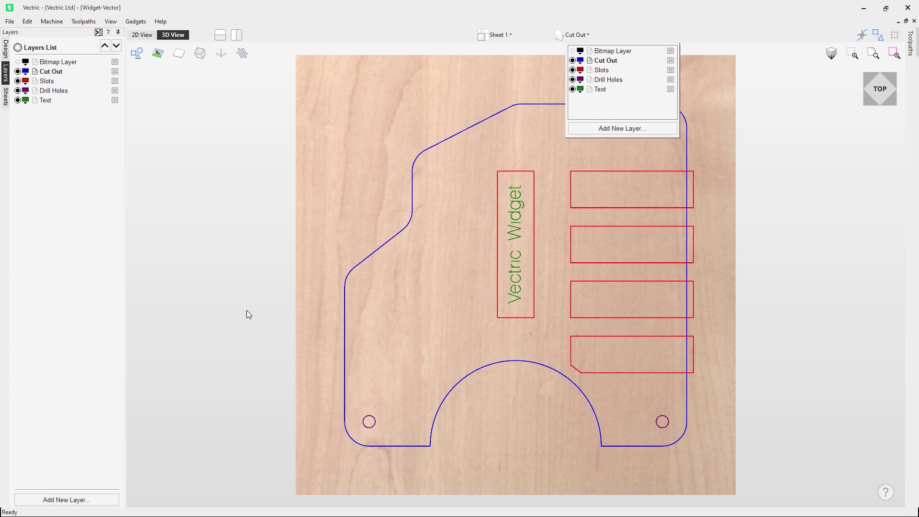
{"action": "left_click", "coordinate": [501, 137]}
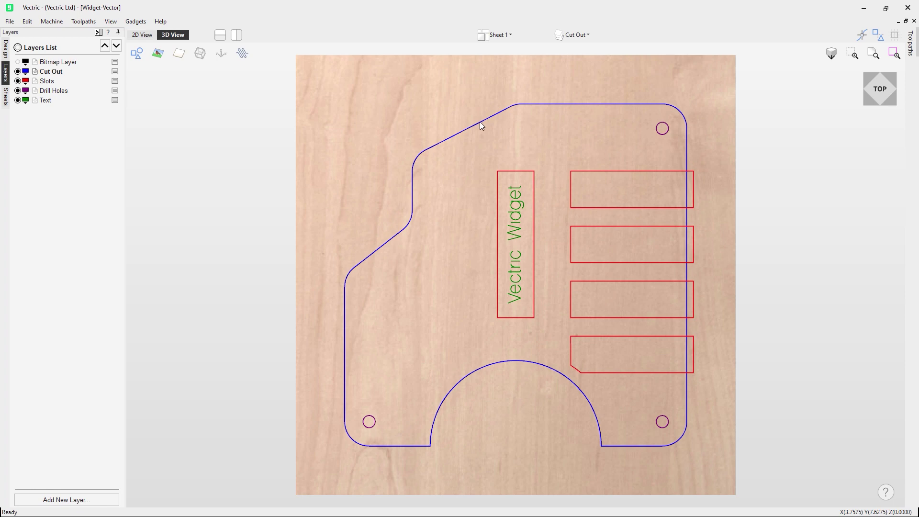
{"action": "right_click", "coordinate": [445, 141]}
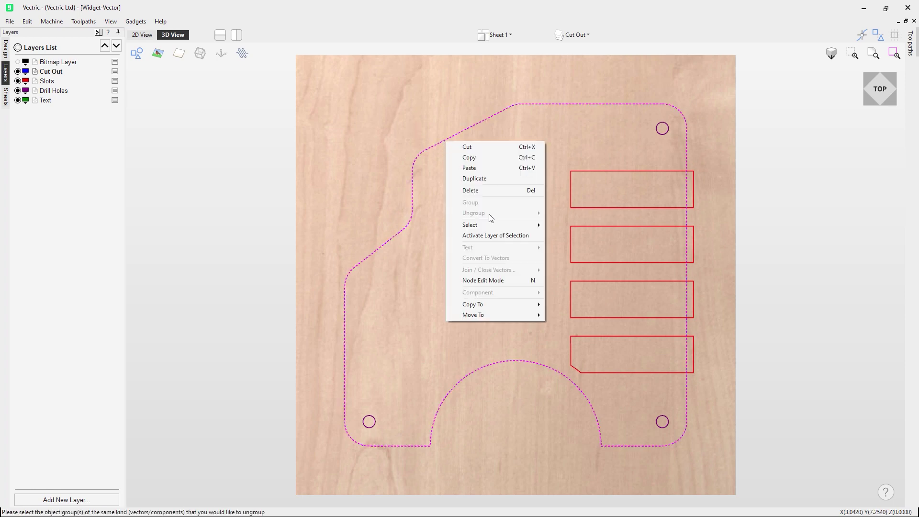
{"action": "mouse_move", "coordinate": [508, 307]}
{"action": "mouse_move", "coordinate": [590, 328]}
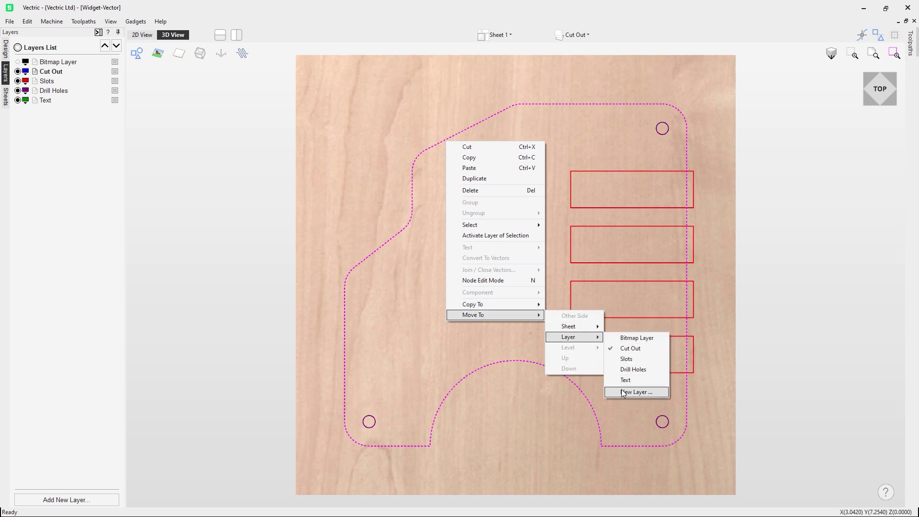
{"action": "left_click", "coordinate": [369, 185]}
{"action": "left_click", "coordinate": [370, 185]}
Toggle the Bitmap Layer's visibility on and off from the layer selector
{"action": "left_click", "coordinate": [586, 38]}
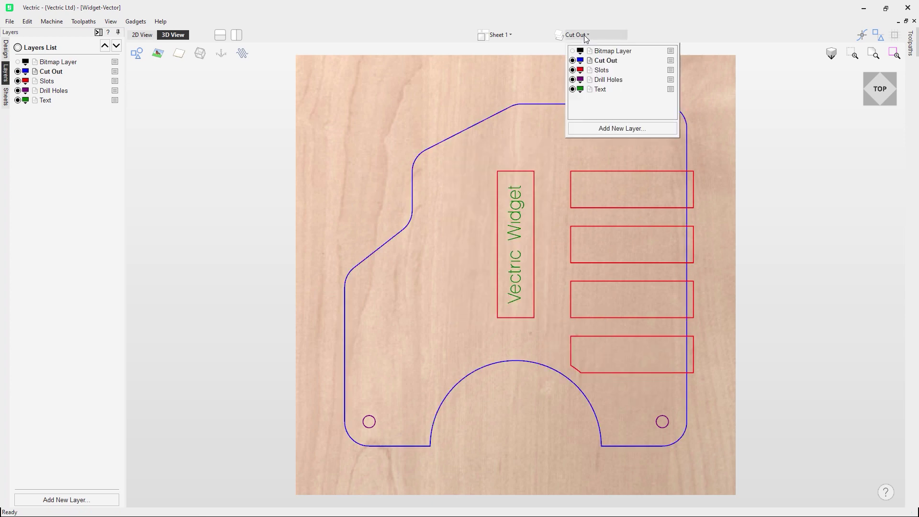
{"action": "left_click", "coordinate": [573, 51]}
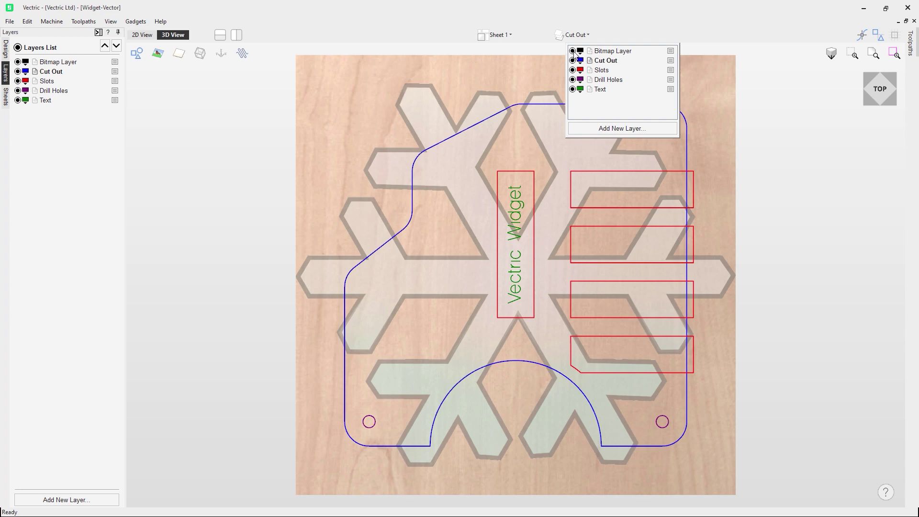
{"action": "left_click", "coordinate": [573, 51]}
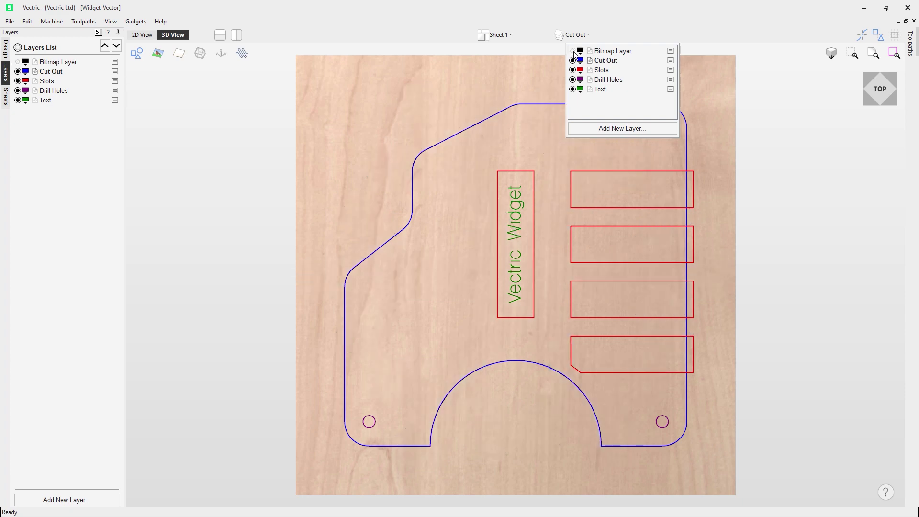
{"action": "left_click", "coordinate": [408, 142]}
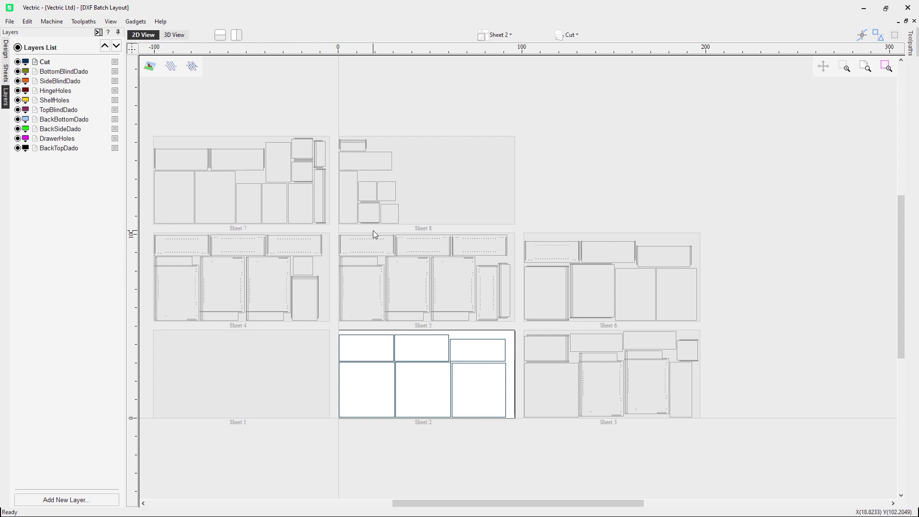
Look through the layer selector of the DXF Batch Layout file from start to end
{"action": "left_click", "coordinate": [586, 36]}
{"action": "scroll", "coordinate": [629, 94], "scroll_direction": "down", "scroll_amount": 1}
{"action": "scroll", "coordinate": [628, 93], "scroll_direction": "up", "scroll_amount": 1}
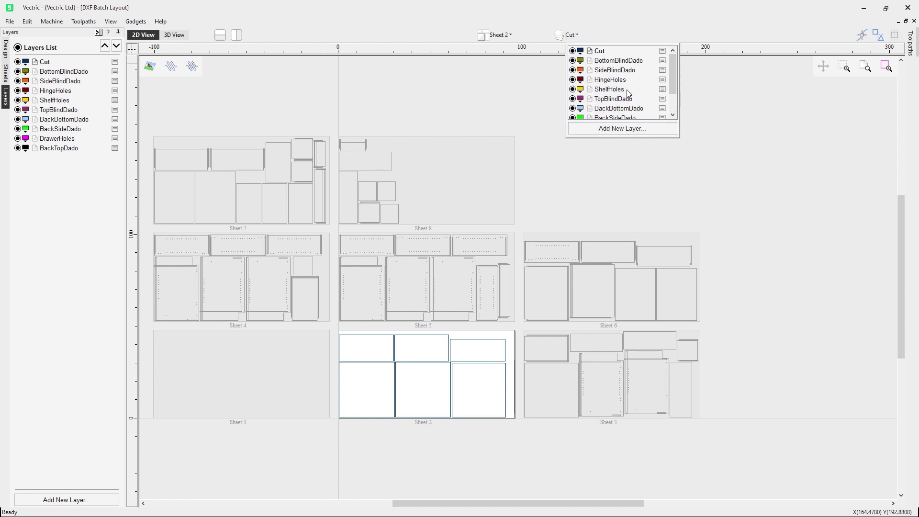
{"action": "left_click", "coordinate": [442, 104]}
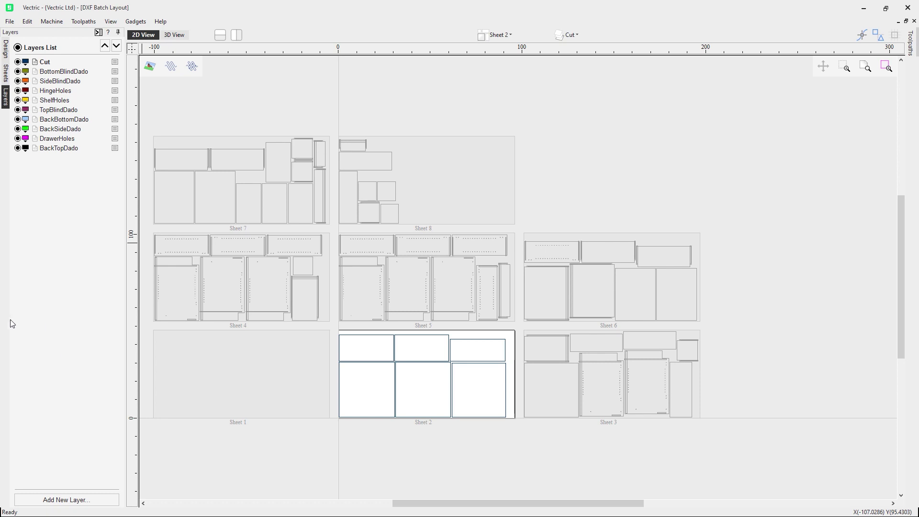
Examine the Dimensions tool's option for placing dimensions on a layer, and return to the layer list
{"action": "left_click", "coordinate": [8, 54]}
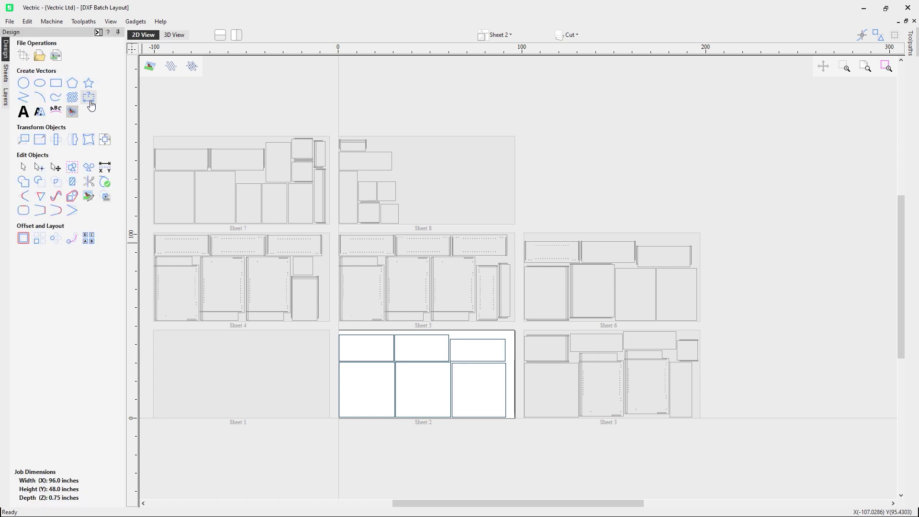
{"action": "key", "text": "d"}
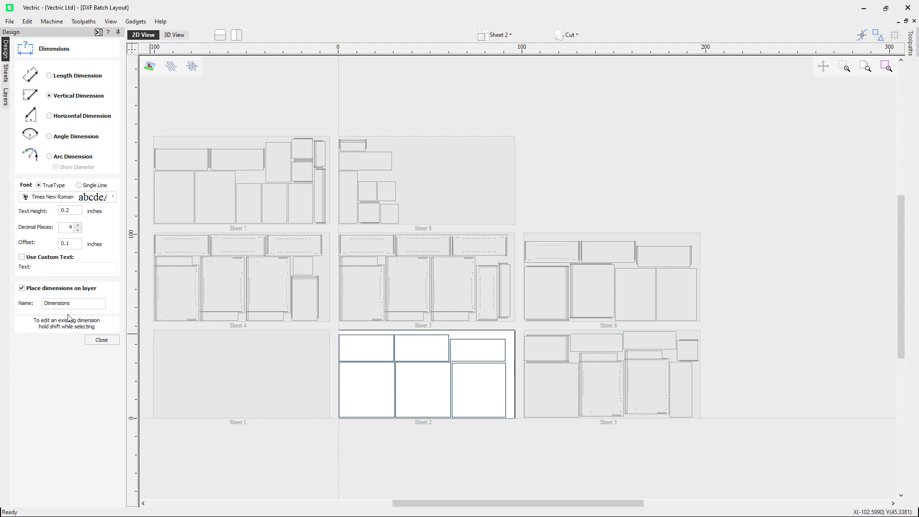
{"action": "left_click", "coordinate": [100, 340]}
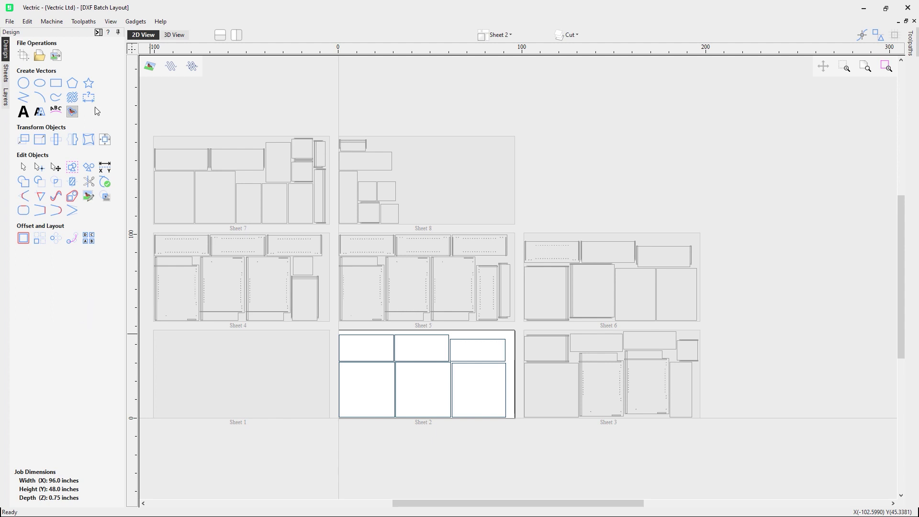
{"action": "left_click", "coordinate": [6, 96]}
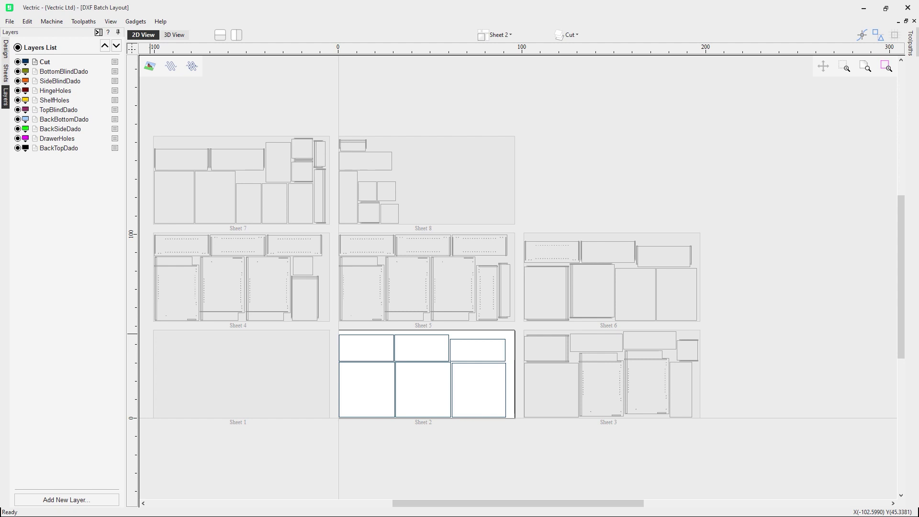
Close the DXF Batch Layout file and create a new single-sided job, 10 x 10 inches and 1 inch thick
{"action": "left_click", "coordinate": [10, 22]}
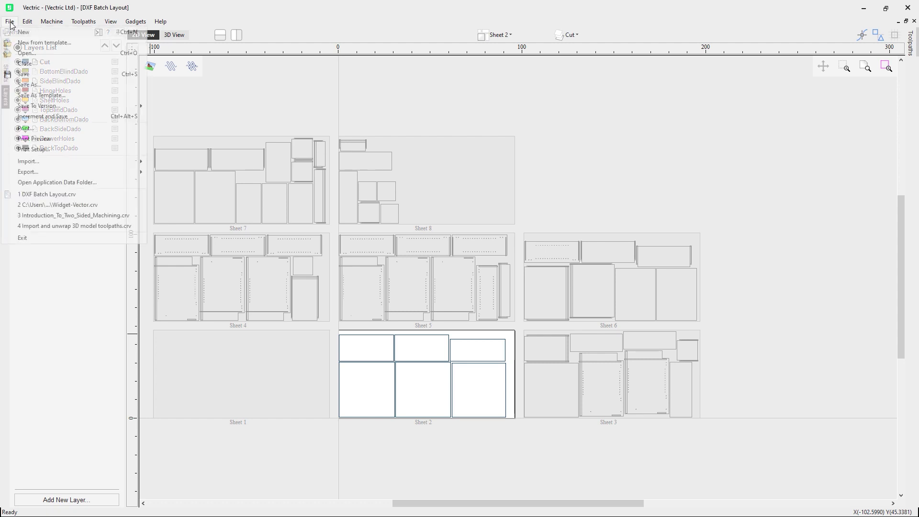
{"action": "left_click", "coordinate": [43, 64]}
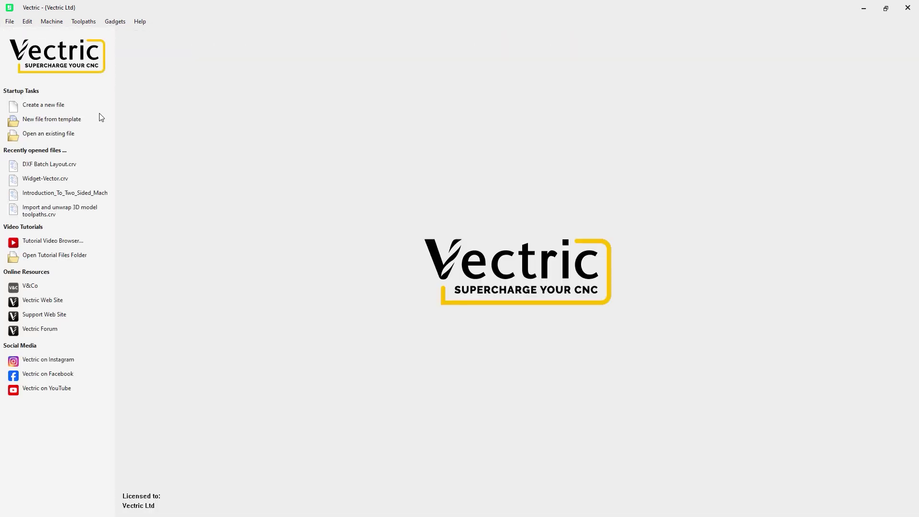
{"action": "left_click", "coordinate": [71, 109]}
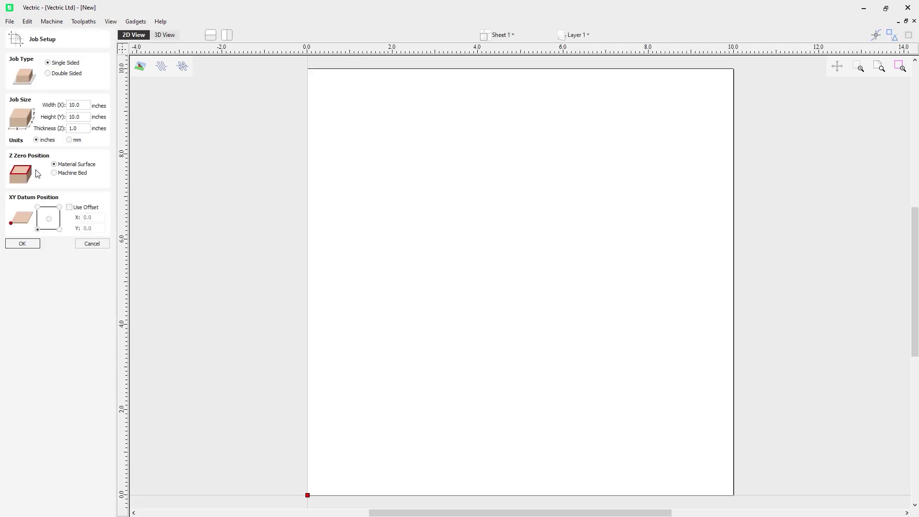
{"action": "left_click", "coordinate": [31, 245]}
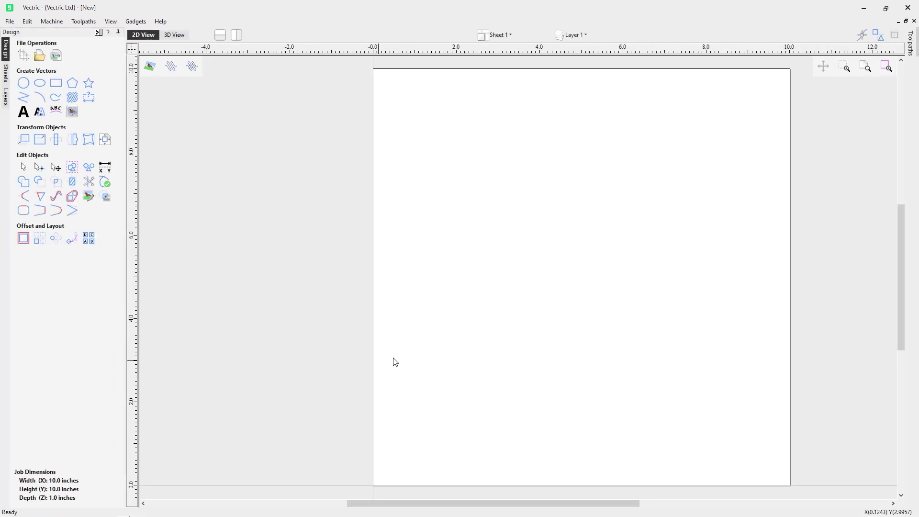
Examine the color palette and the layer options available for Layer 1 without changing anything
{"action": "left_click", "coordinate": [580, 36]}
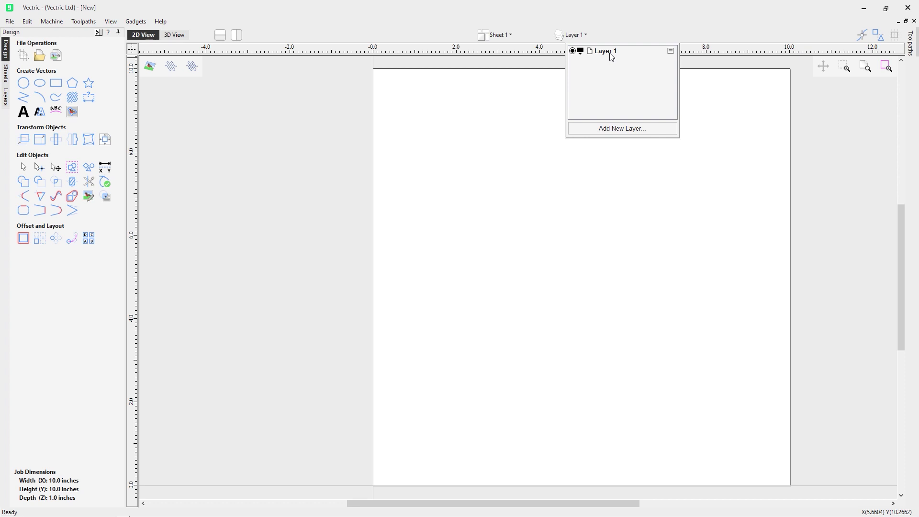
{"action": "left_click", "coordinate": [580, 51]}
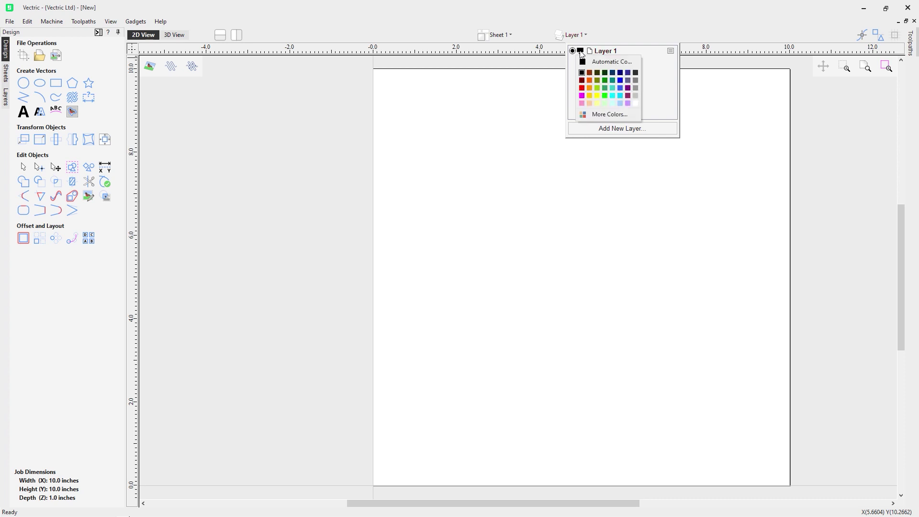
{"action": "left_click", "coordinate": [581, 53]}
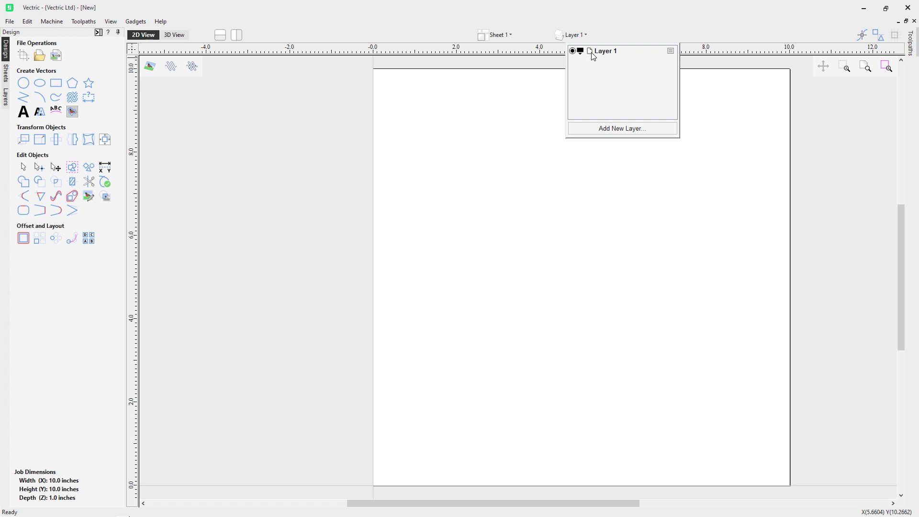
{"action": "left_click", "coordinate": [670, 52]}
{"action": "mouse_move", "coordinate": [695, 69]}
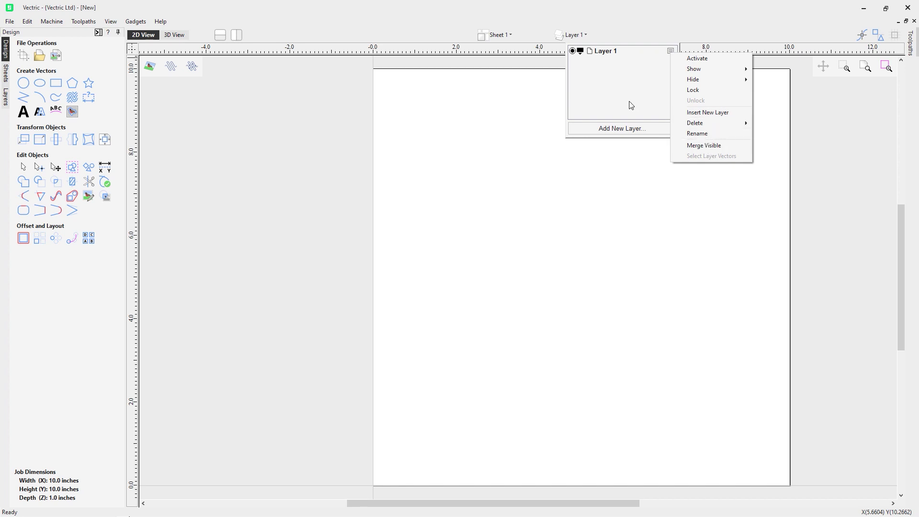
{"action": "left_click", "coordinate": [493, 129]}
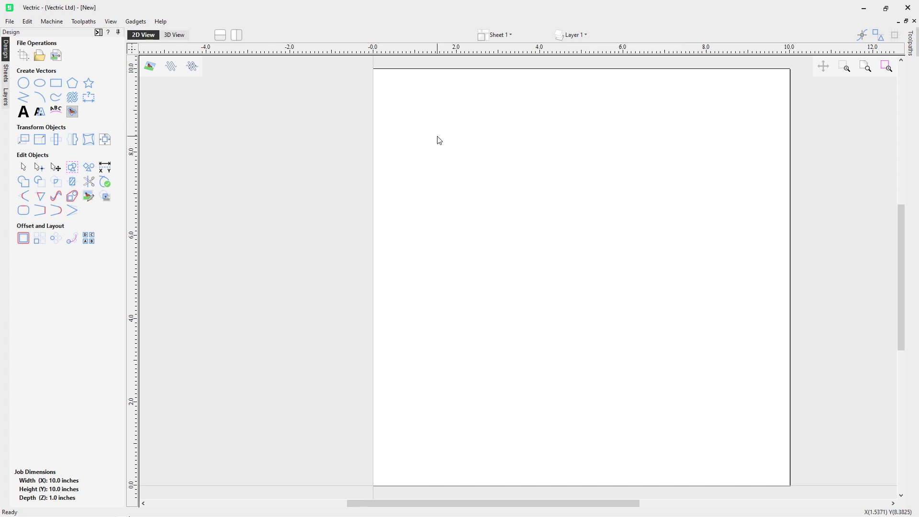
Undock the layer list over the workspace, try collapsing and expanding it, and dock it back with the Design and Sheets panels
{"action": "left_click", "coordinate": [7, 99]}
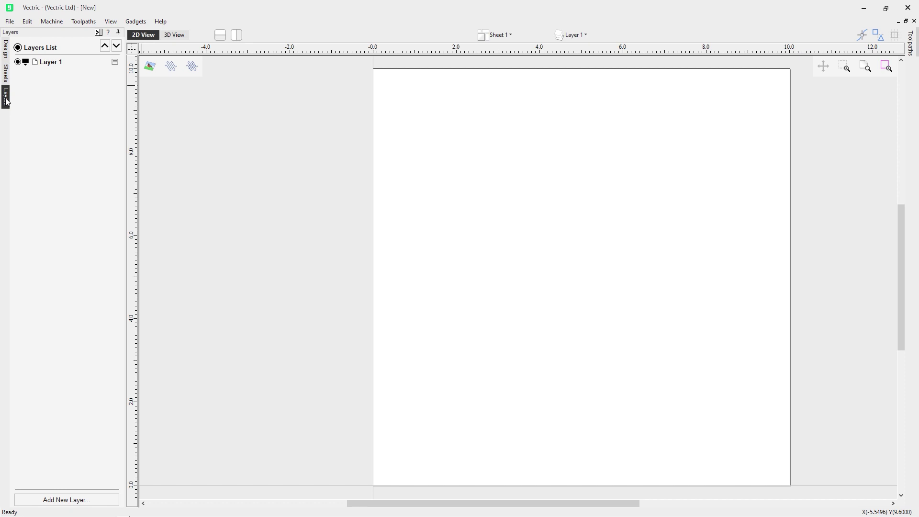
{"action": "left_click_drag", "start_coordinate": [7, 102], "coordinate": [236, 151]}
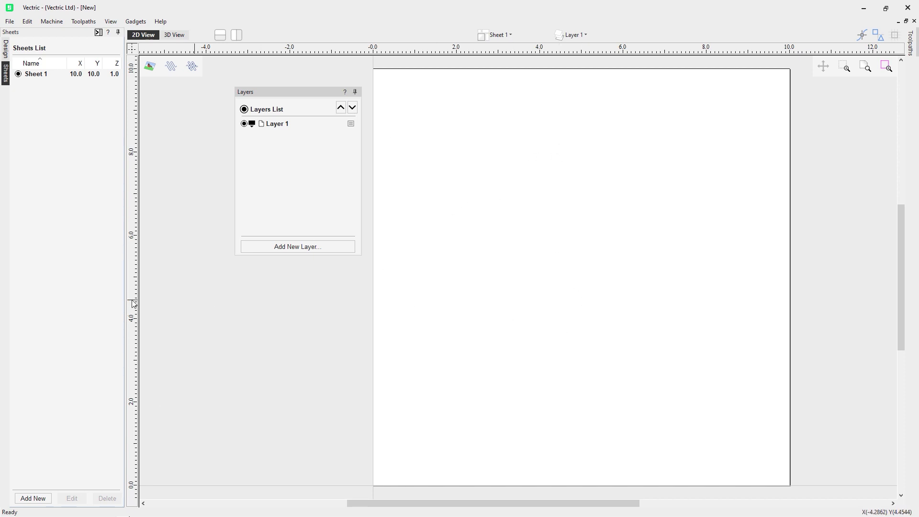
{"action": "left_click", "coordinate": [355, 92]}
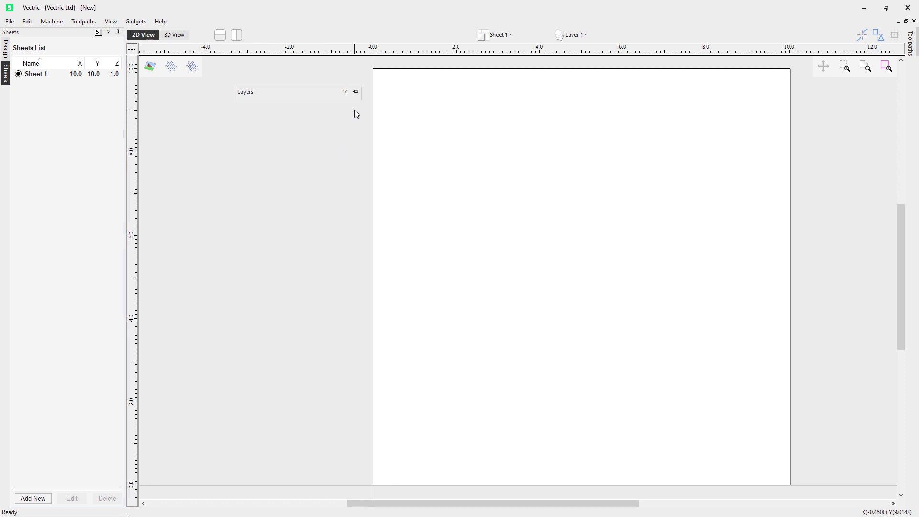
{"action": "left_click", "coordinate": [356, 91]}
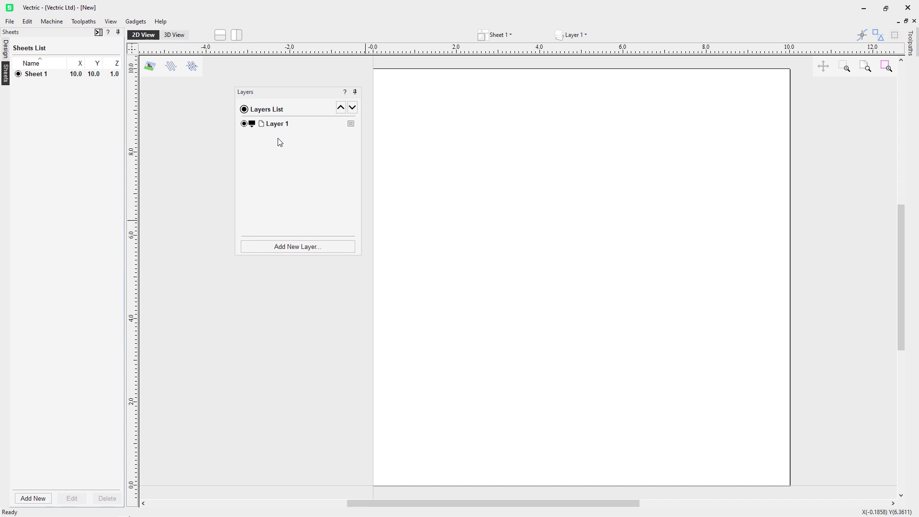
{"action": "left_click_drag", "start_coordinate": [298, 93], "coordinate": [75, 42]}
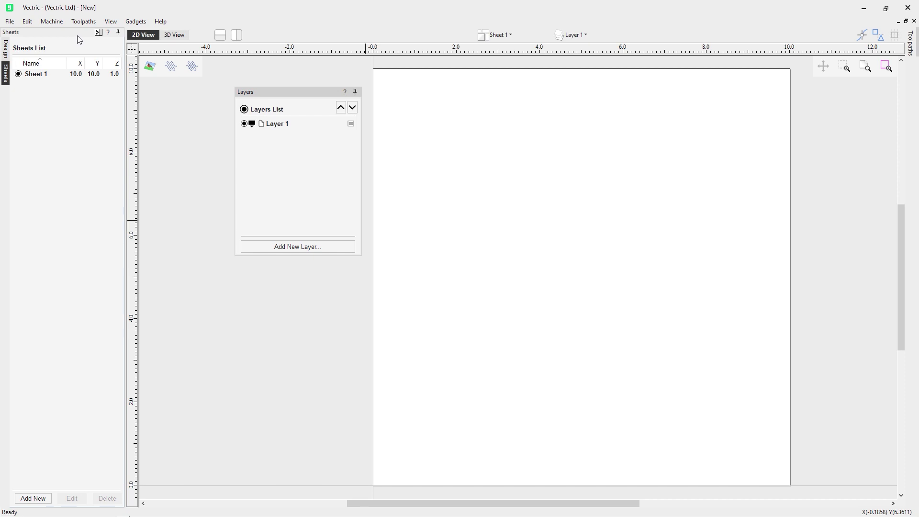
{"action": "left_click_drag", "start_coordinate": [79, 39], "coordinate": [79, 41]}
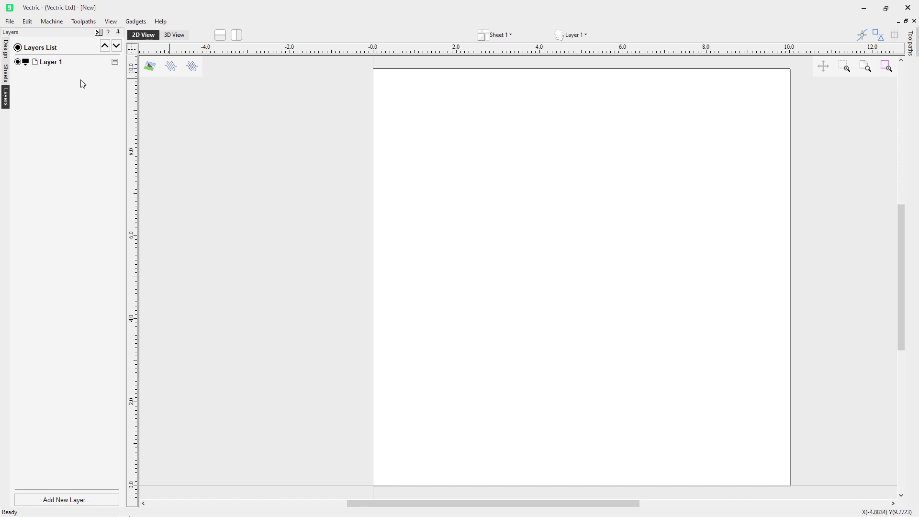
Rename Layer 1 to "new layer" directly in the layer list
{"action": "double_click", "coordinate": [60, 65]}
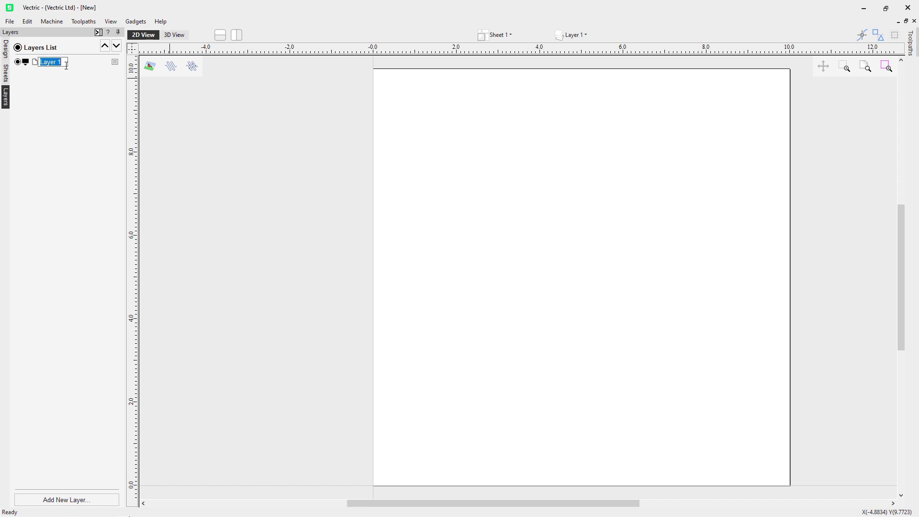
{"action": "type", "text": "new L"}
{"action": "key", "text": "BackSpace"}
{"action": "type", "text": "layer"}
{"action": "key", "text": "Return"}
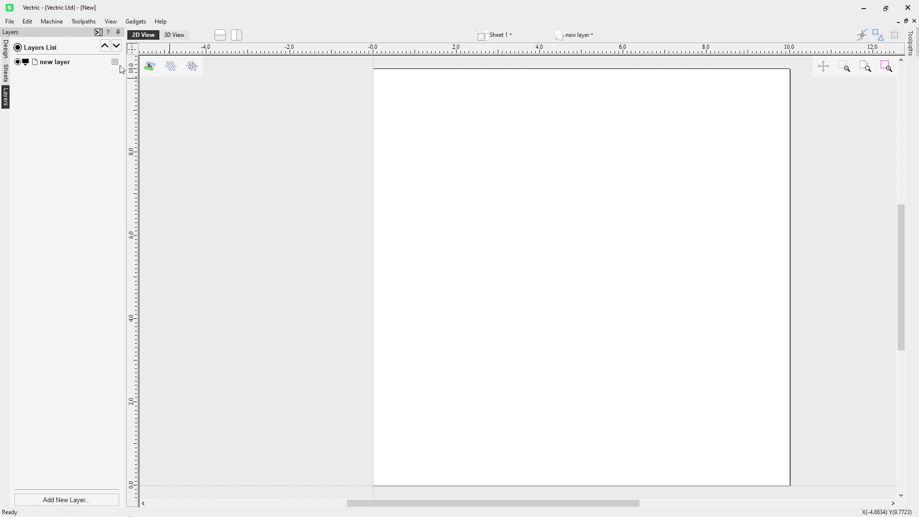
Rename the only layer to "Border Vectors" using the layer's Rename option
{"action": "right_click", "coordinate": [62, 64]}
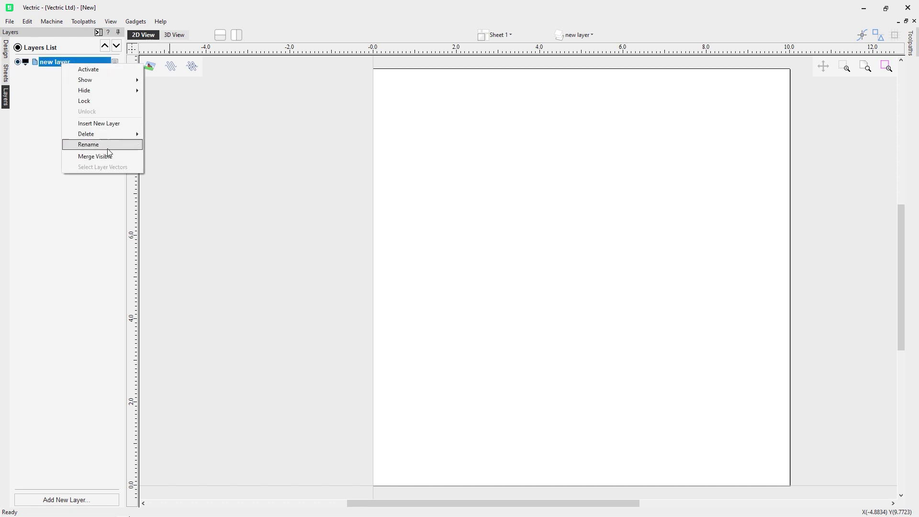
{"action": "left_click", "coordinate": [29, 125]}
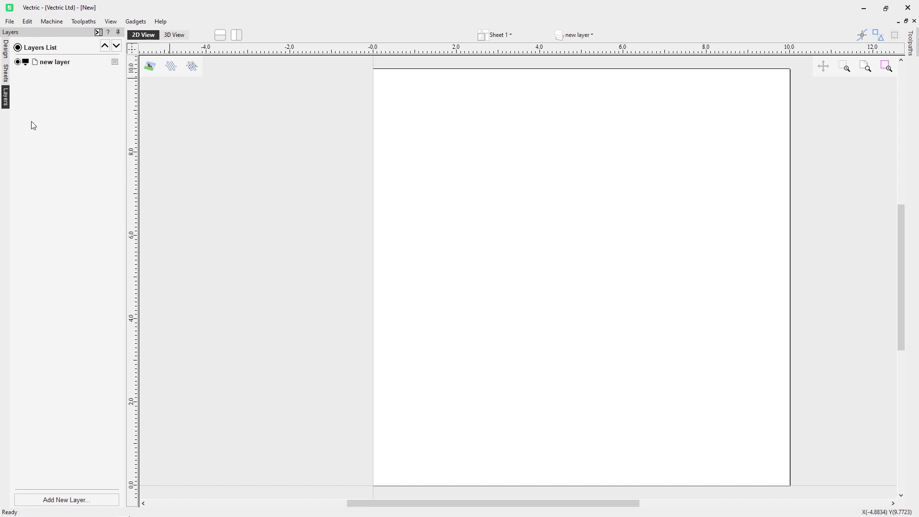
{"action": "left_click", "coordinate": [115, 64]}
{"action": "left_click", "coordinate": [121, 141]}
{"action": "type", "text": "Border Vectors"}
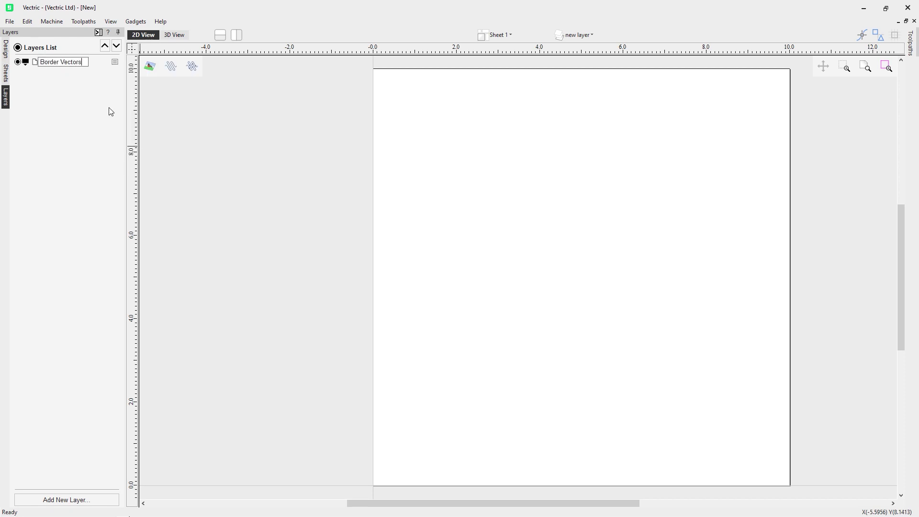
{"action": "key", "text": "Return"}
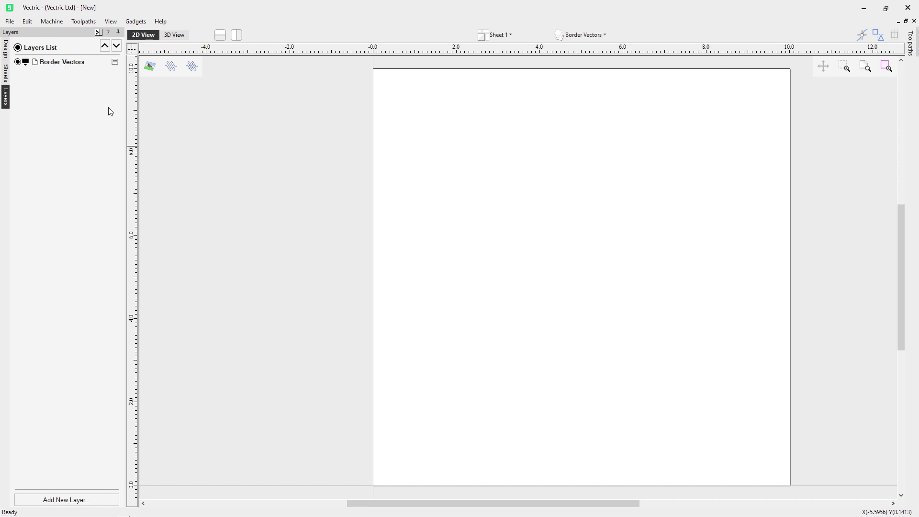
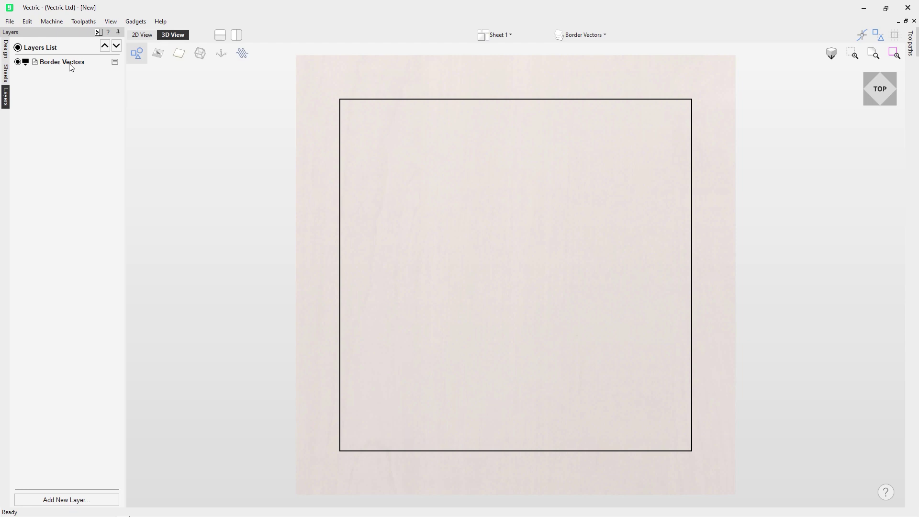
Hide the Border Vectors layer and draw a circle about 1.9 inches in diameter in the upper-left part of the job
{"action": "left_click", "coordinate": [18, 63]}
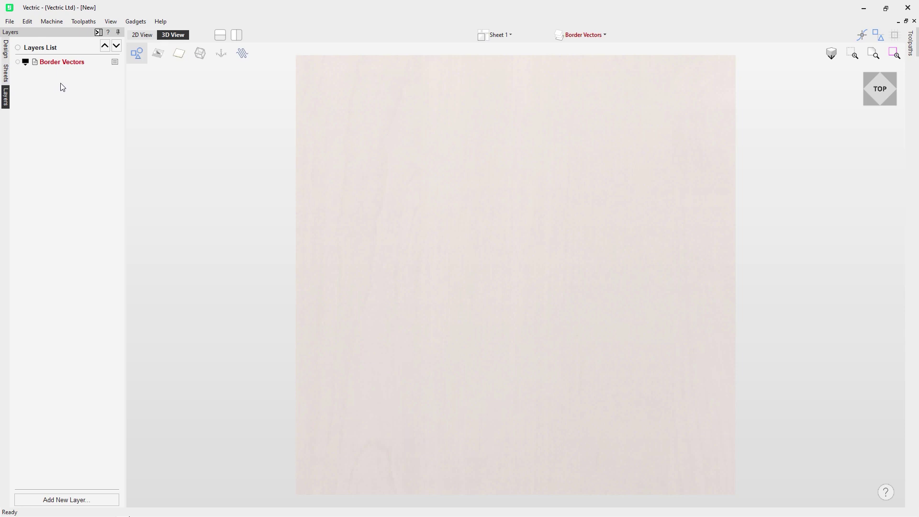
{"action": "left_click", "coordinate": [5, 48]}
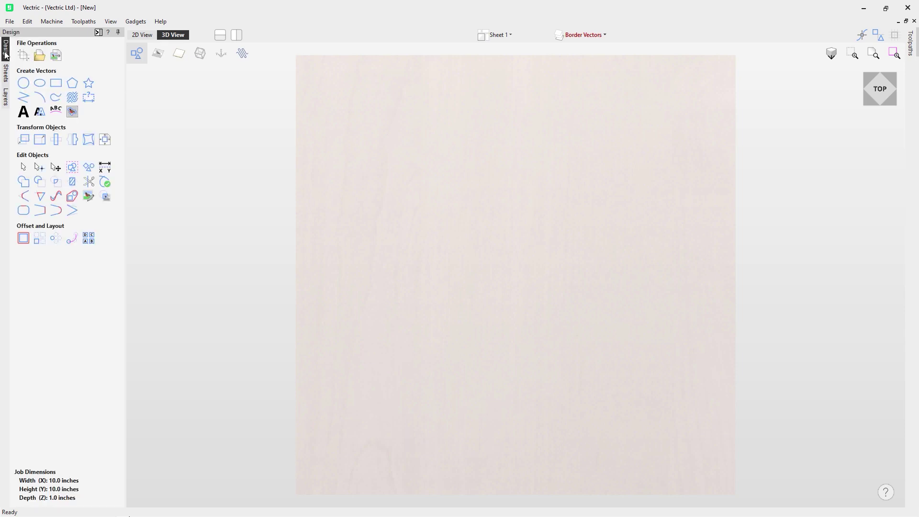
{"action": "left_click", "coordinate": [24, 84]}
{"action": "left_click_drag", "start_coordinate": [434, 231], "coordinate": [408, 197]}
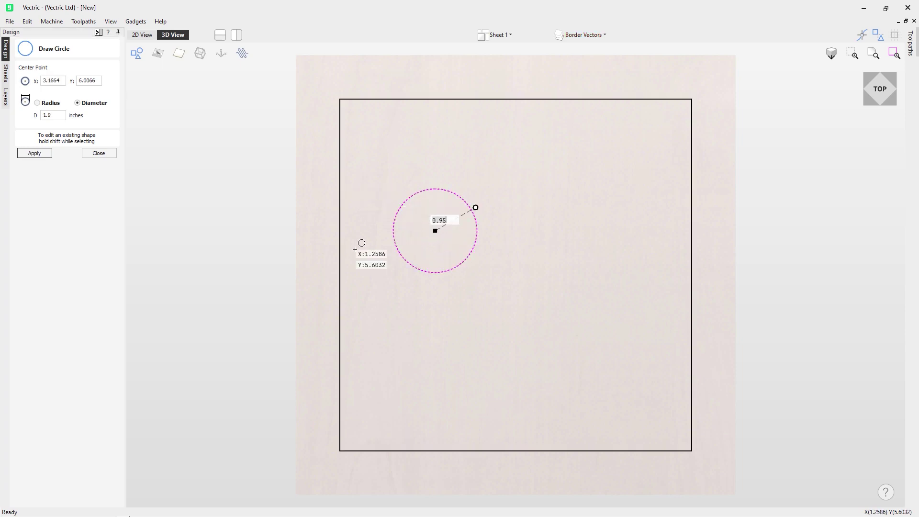
{"action": "left_click", "coordinate": [99, 153]}
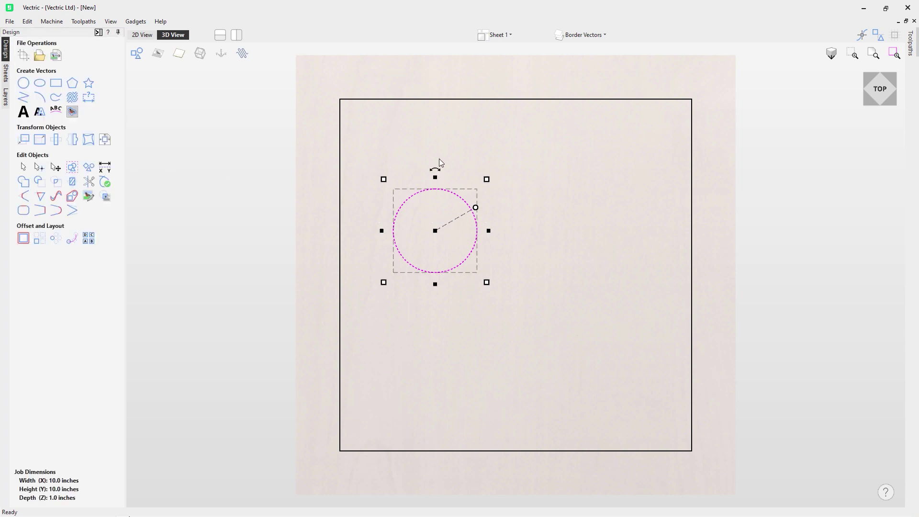
Insert a new layer named "Star" and leave it as the active layer after briefly activating Border Vectors
{"action": "left_click", "coordinate": [6, 97]}
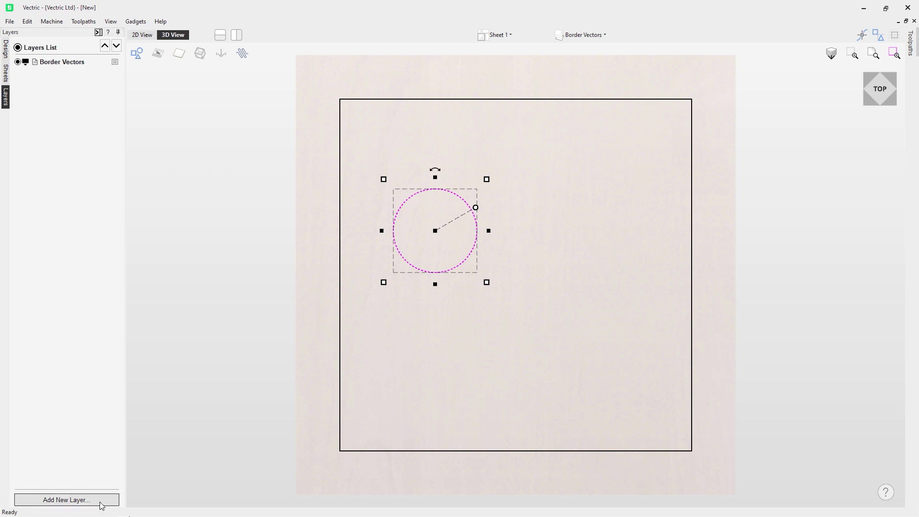
{"action": "right_click", "coordinate": [65, 63]}
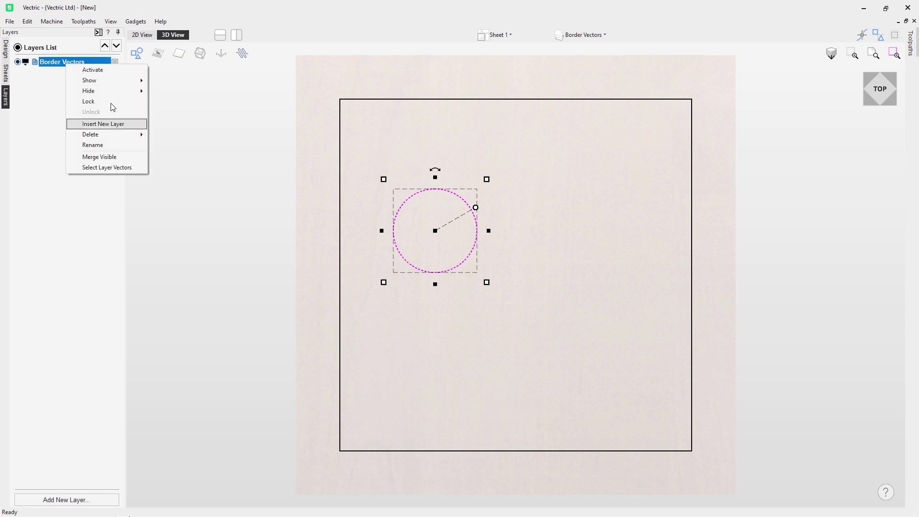
{"action": "left_click", "coordinate": [59, 123]}
{"action": "left_click", "coordinate": [115, 62]}
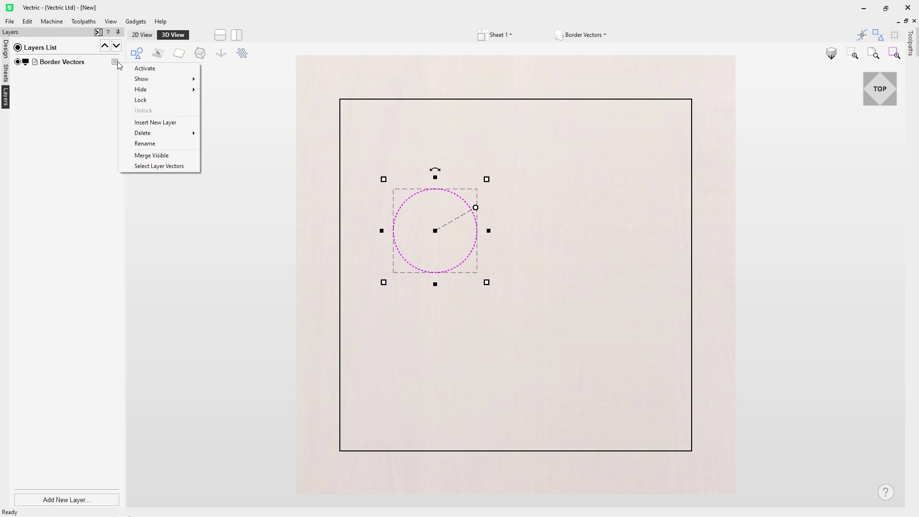
{"action": "left_click", "coordinate": [153, 123]}
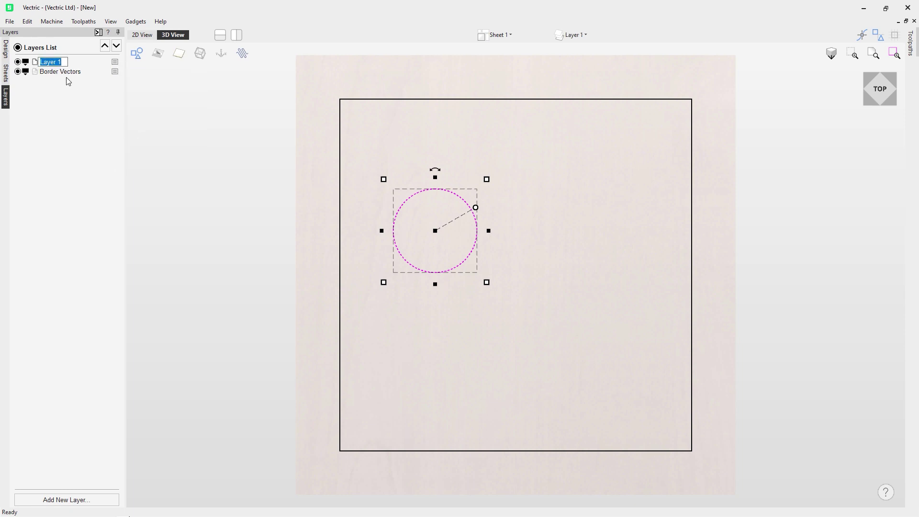
{"action": "type", "text": "Star"}
{"action": "key", "text": "Return"}
{"action": "left_click", "coordinate": [57, 73]}
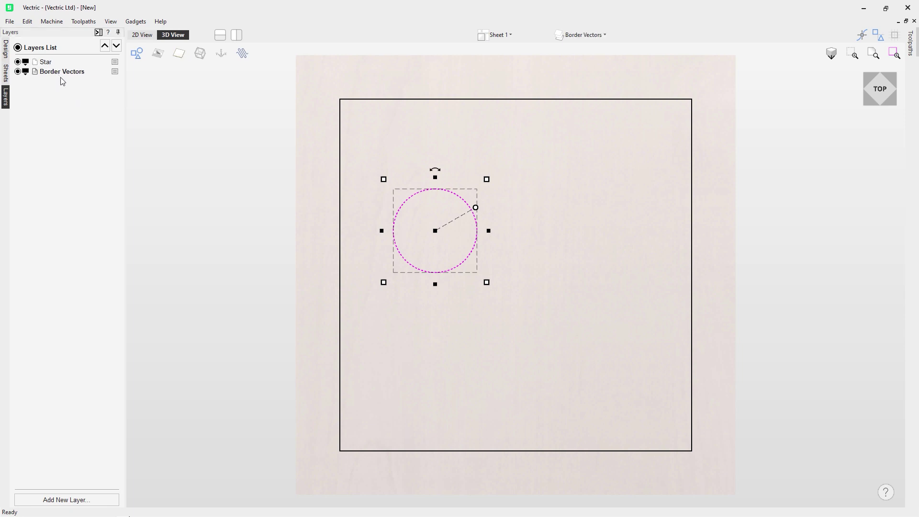
{"action": "left_click", "coordinate": [47, 63]}
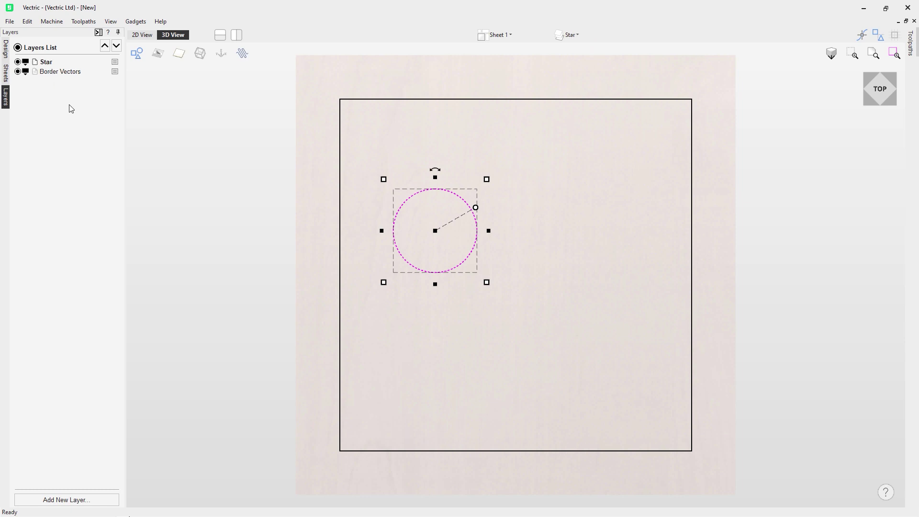
Delete the circle inside the square border
{"action": "left_click", "coordinate": [5, 49]}
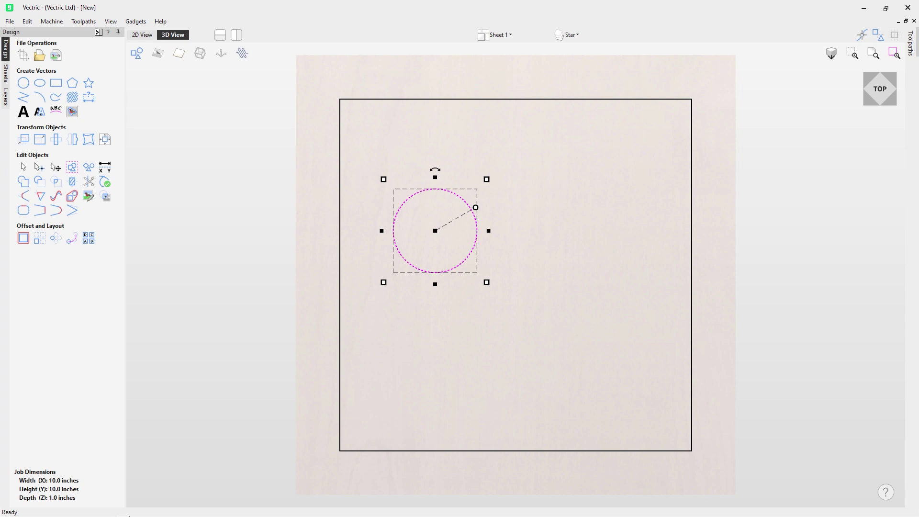
{"action": "key", "text": "Escape"}
{"action": "left_click", "coordinate": [456, 196]}
{"action": "key", "text": "Delete"}
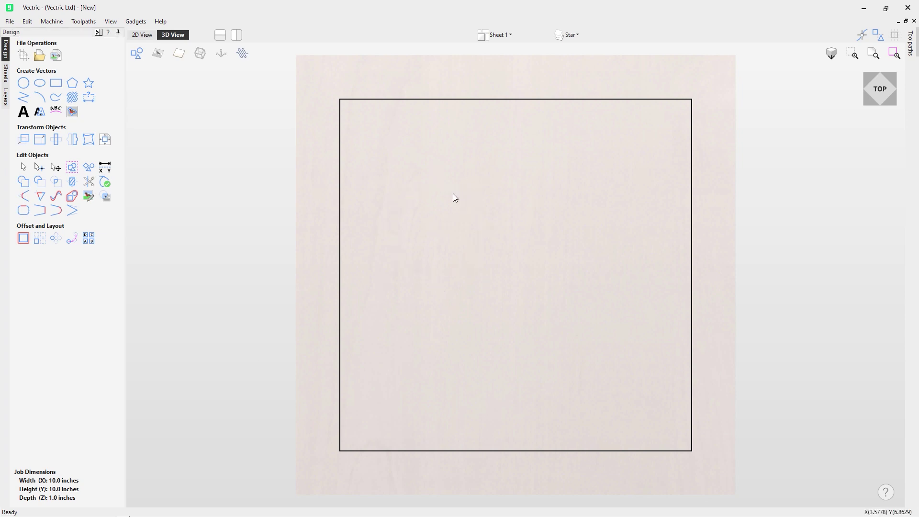
Create a 5-point star centered at X 5, Y 5 with a 3 inch outer radius and 28 percent inner radius, and select it
{"action": "left_click", "coordinate": [88, 83]}
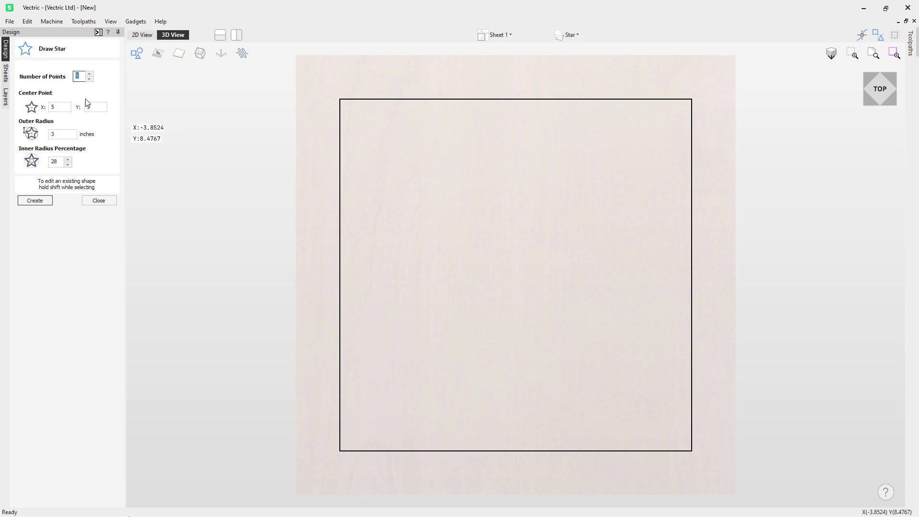
{"action": "left_click", "coordinate": [50, 200]}
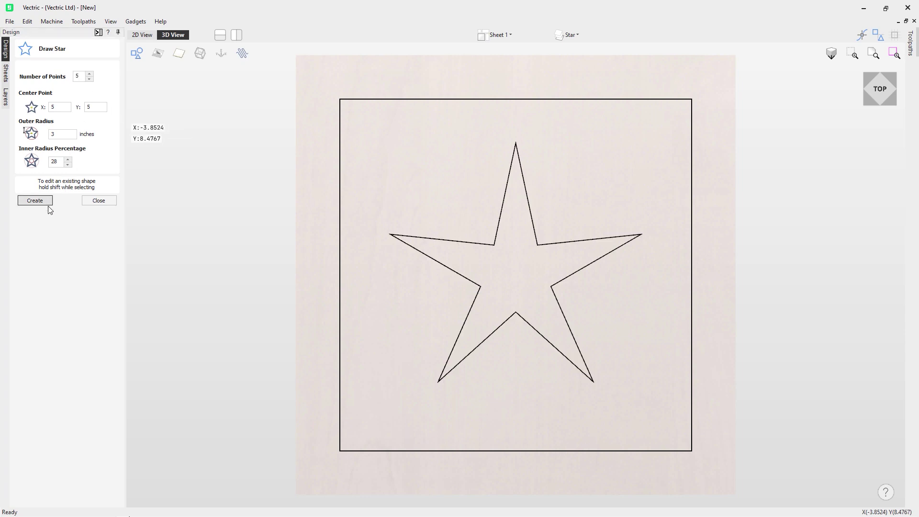
{"action": "left_click", "coordinate": [99, 201]}
{"action": "left_click", "coordinate": [484, 243]}
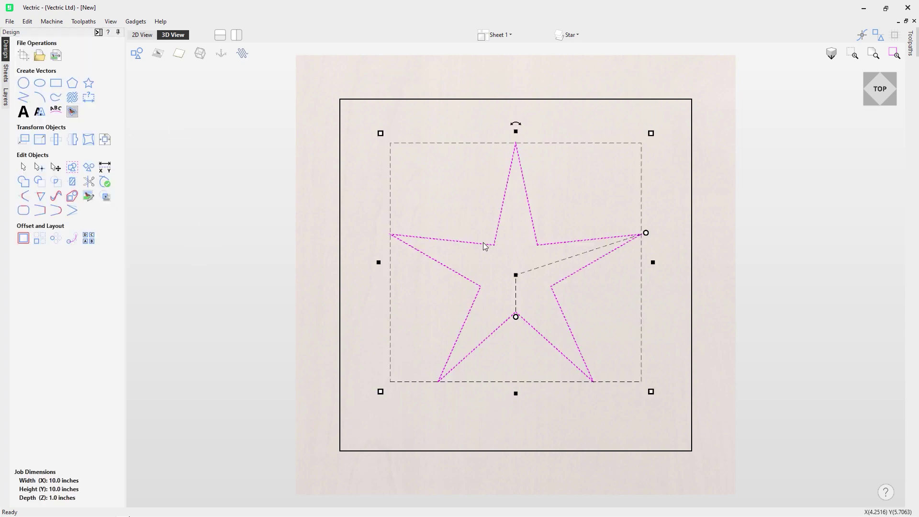
Hide the Star layer and show it again to check which vectors it holds
{"action": "left_click", "coordinate": [6, 96]}
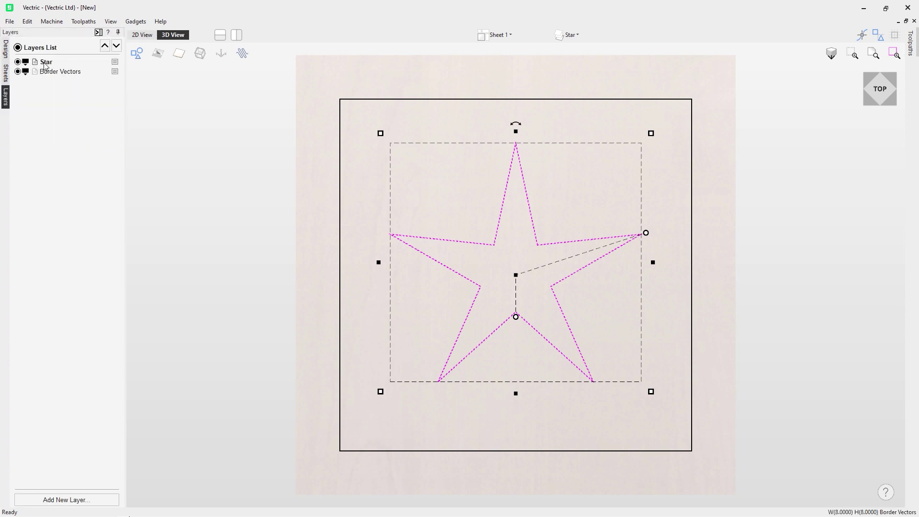
{"action": "left_click", "coordinate": [19, 63]}
{"action": "left_click", "coordinate": [19, 63]}
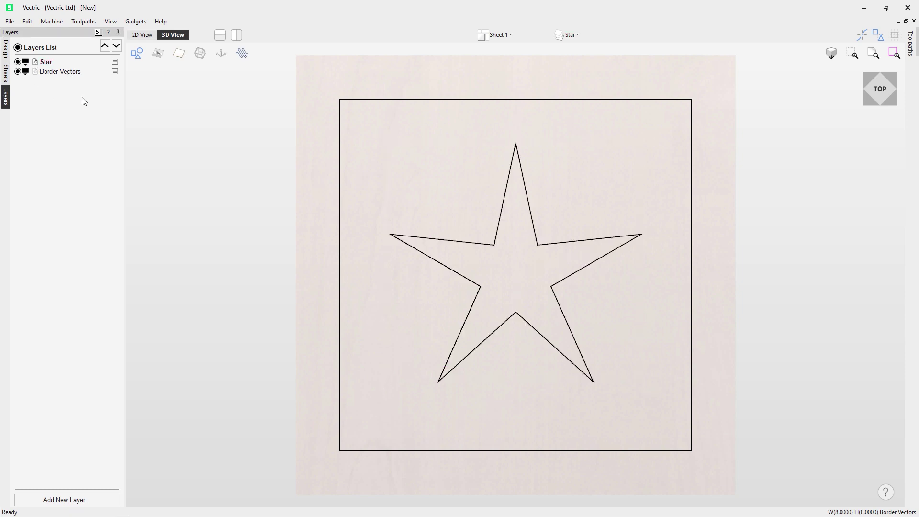
Select all vectors on the Star layer, those on the Border Vectors layer, and those on the Star layer again
{"action": "left_click", "coordinate": [36, 63]}
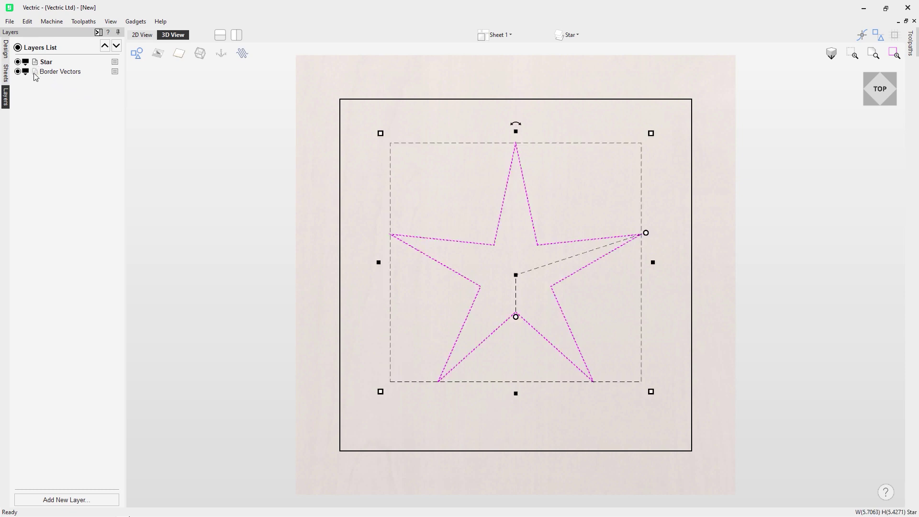
{"action": "left_click", "coordinate": [36, 72]}
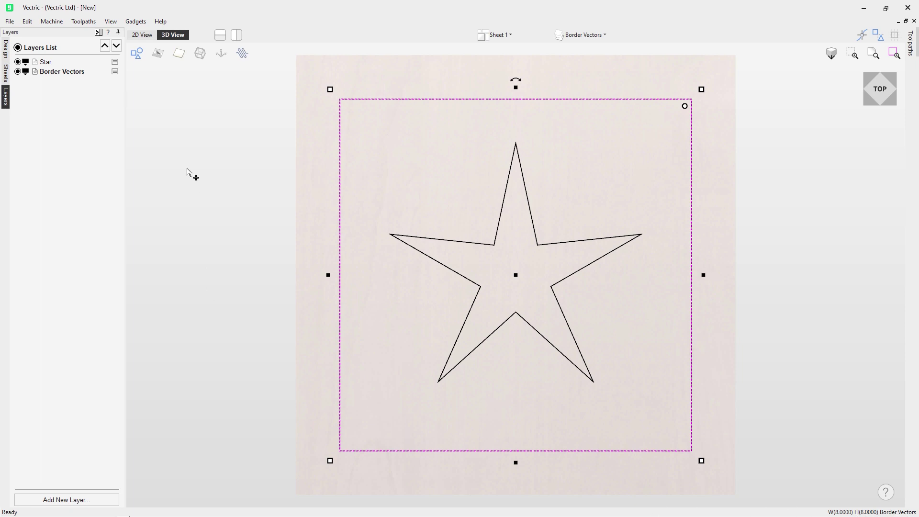
{"action": "left_click", "coordinate": [38, 63]}
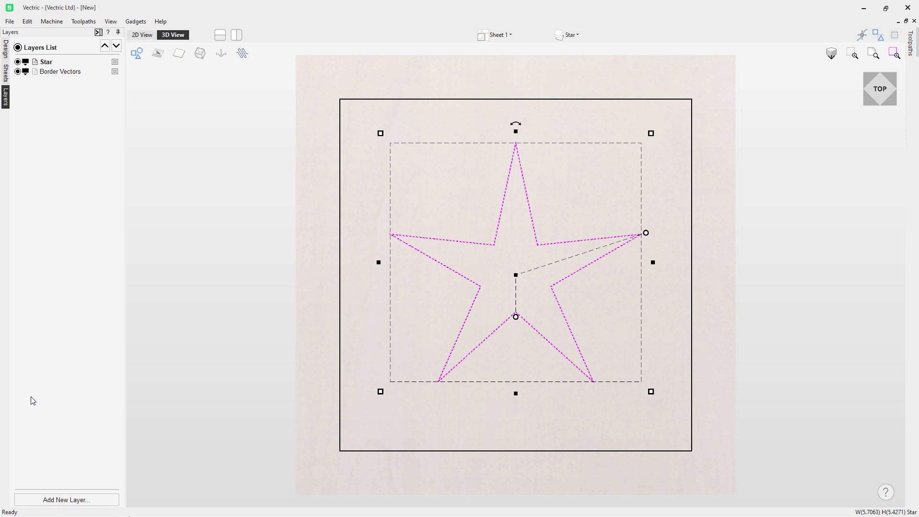
Set the Star layer's color to golden yellow
{"action": "left_click", "coordinate": [26, 63]}
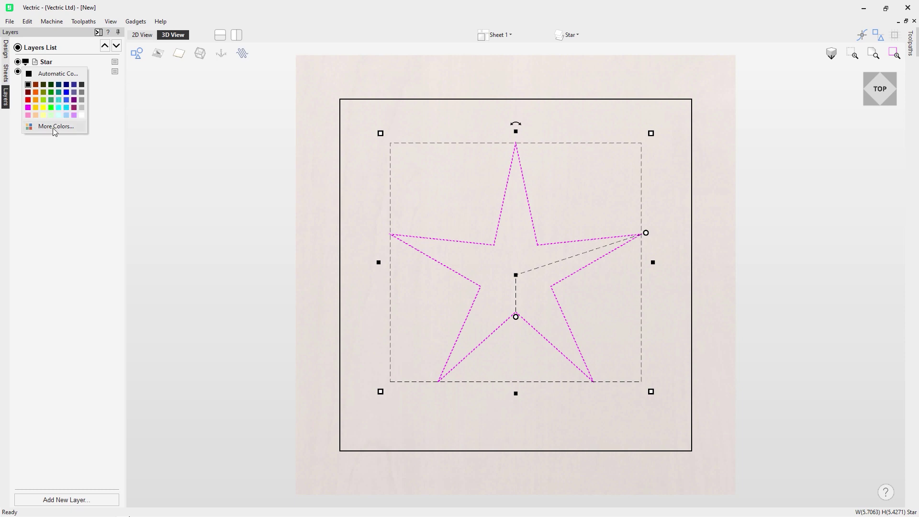
{"action": "left_click", "coordinate": [36, 108]}
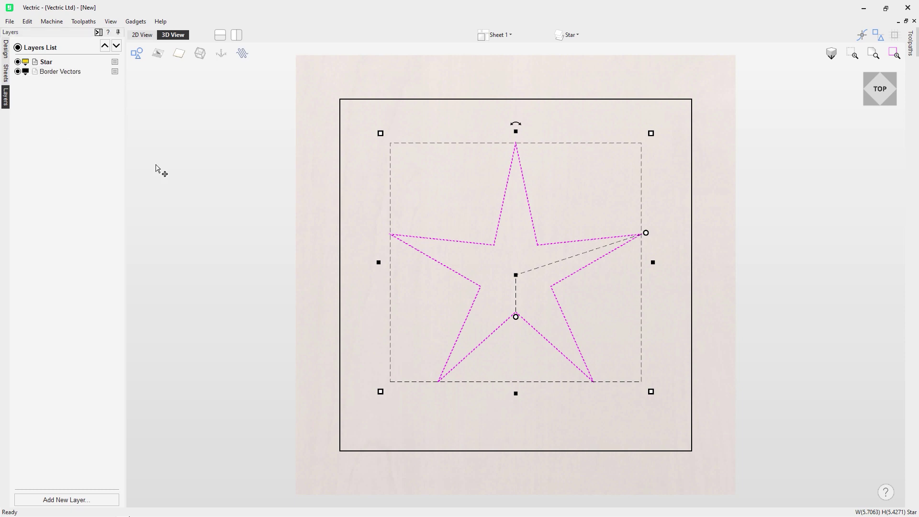
Deselect the star and check the active layer in the view's layer list
{"action": "left_click", "coordinate": [191, 208]}
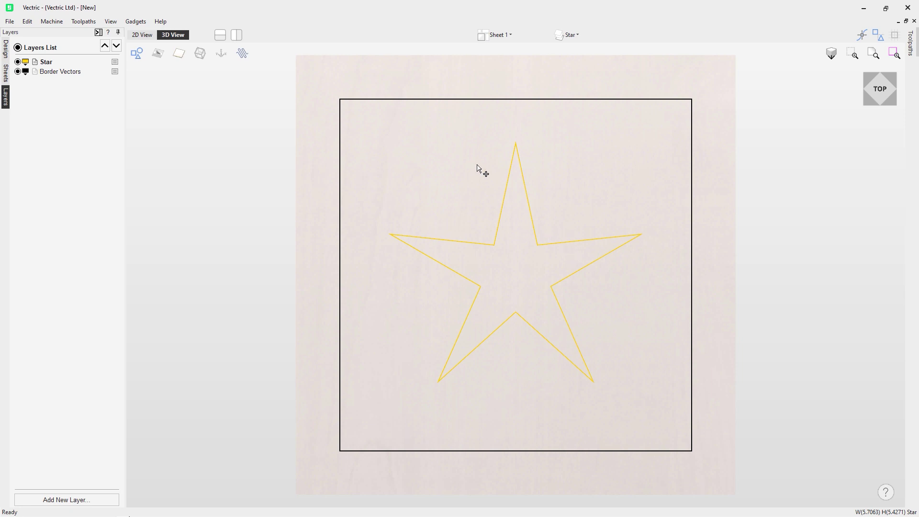
{"action": "left_click", "coordinate": [583, 37]}
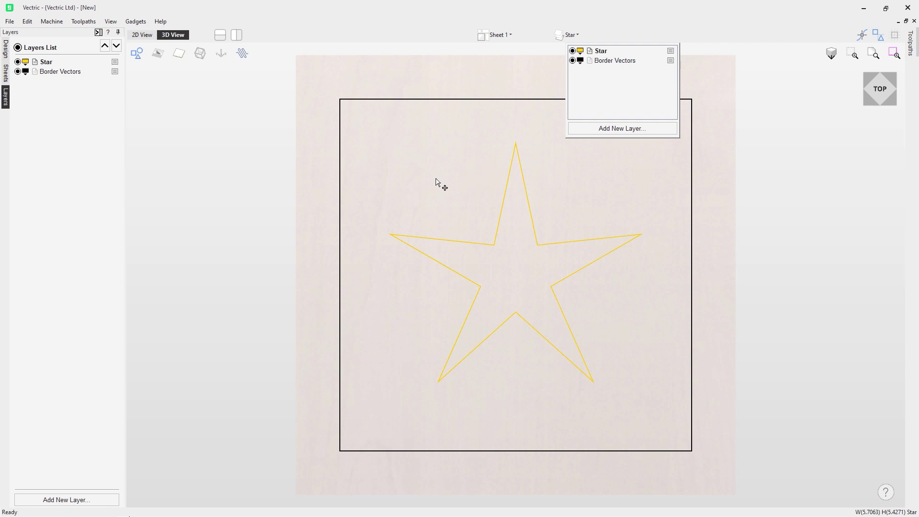
{"action": "left_click", "coordinate": [216, 172]}
Draw a circle about 0.4 inches in diameter above the star's top point, centered at X 5 and about Y 8.56
{"action": "left_click", "coordinate": [5, 54]}
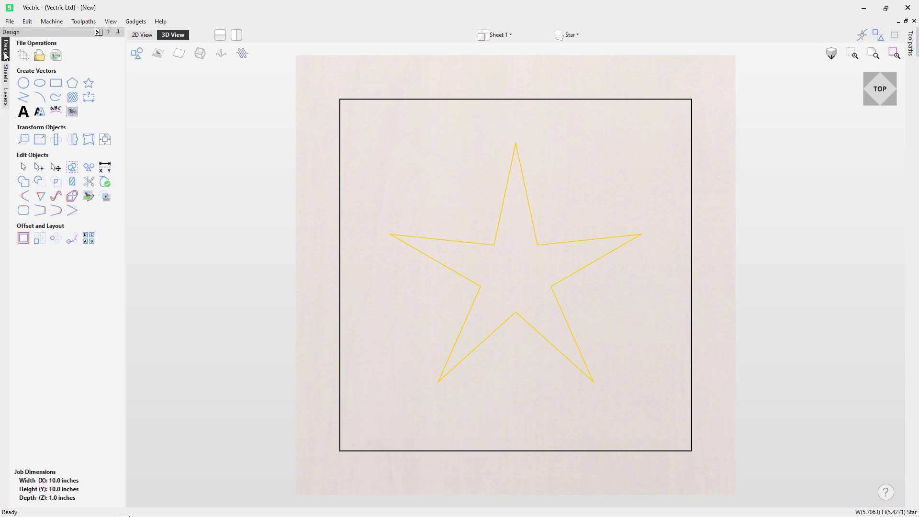
{"action": "left_click", "coordinate": [23, 83]}
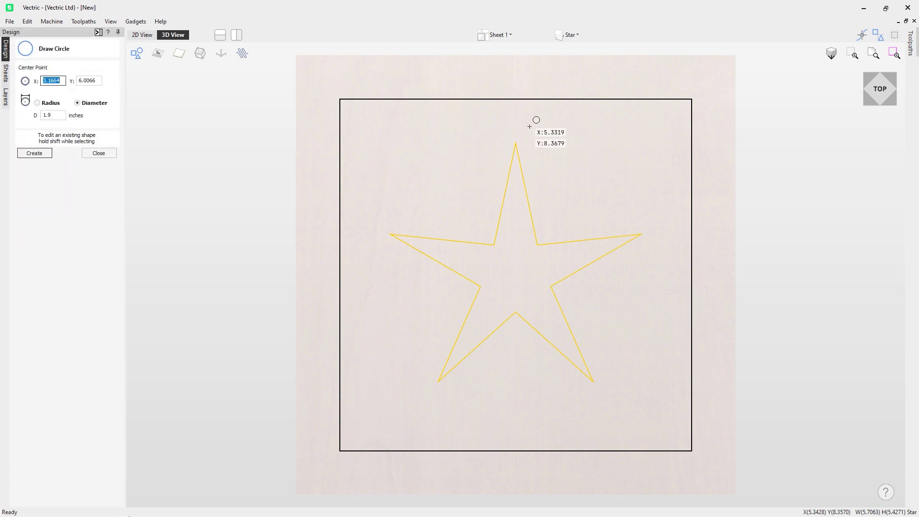
{"action": "left_click", "coordinate": [516, 118]}
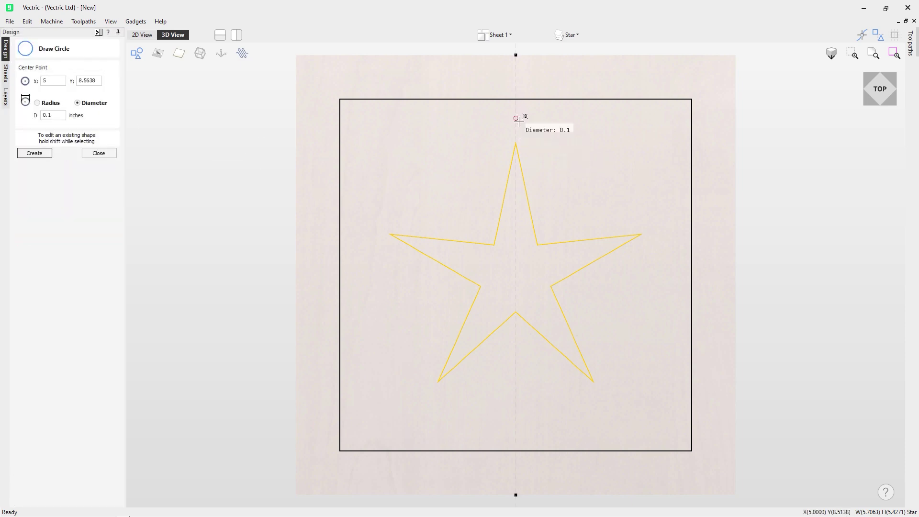
{"action": "left_click", "coordinate": [522, 125]}
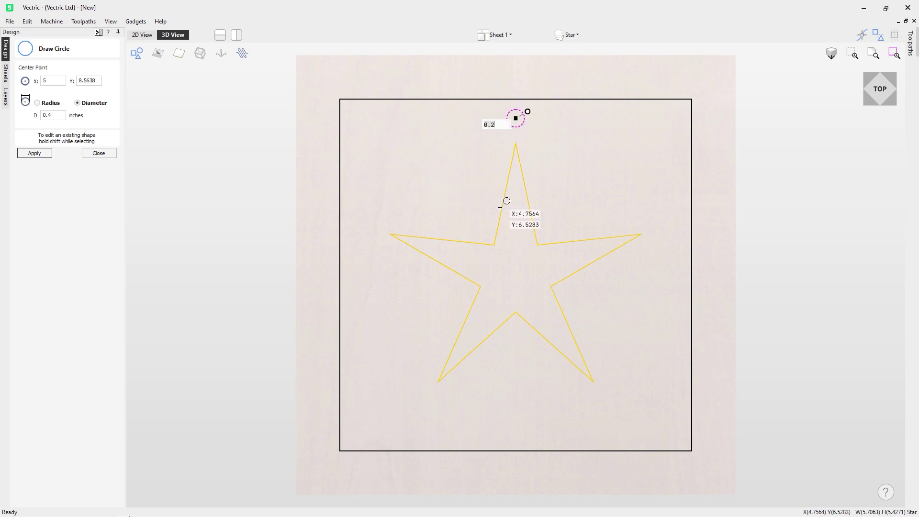
{"action": "left_click", "coordinate": [99, 154]}
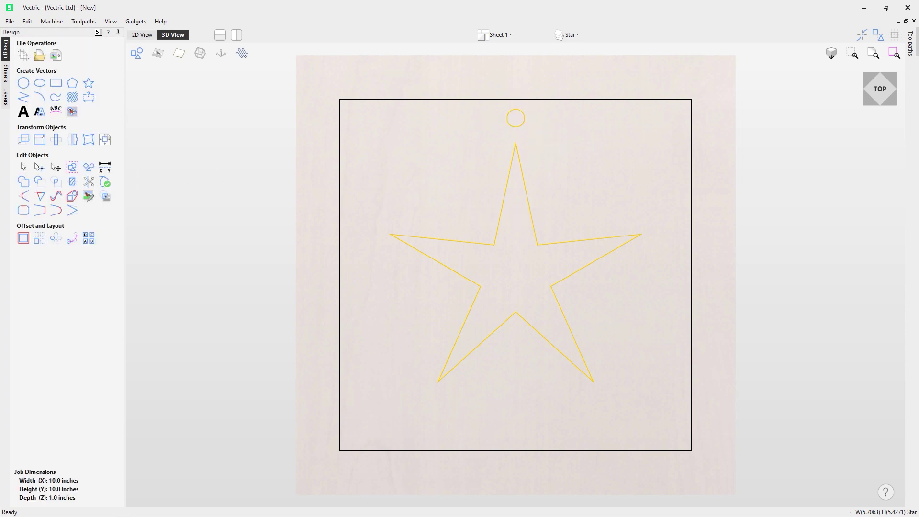
Move the circle to a new visible, active layer named Circle with a blue drawing color
{"action": "left_click", "coordinate": [523, 129]}
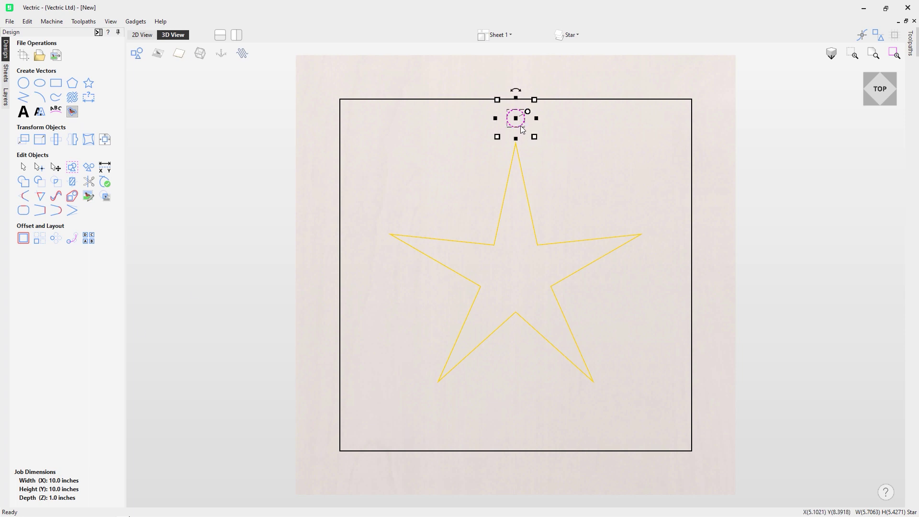
{"action": "right_click", "coordinate": [522, 130]}
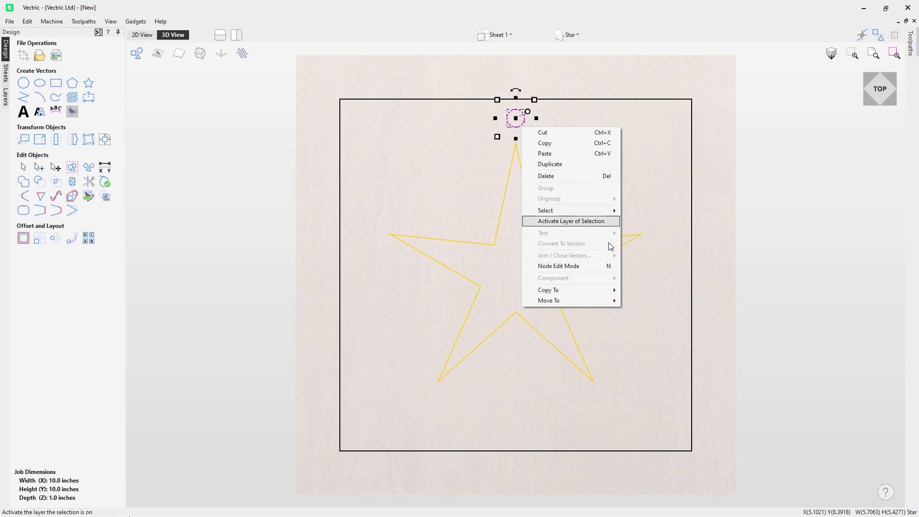
{"action": "mouse_move", "coordinate": [592, 287]}
{"action": "mouse_move", "coordinate": [656, 313]}
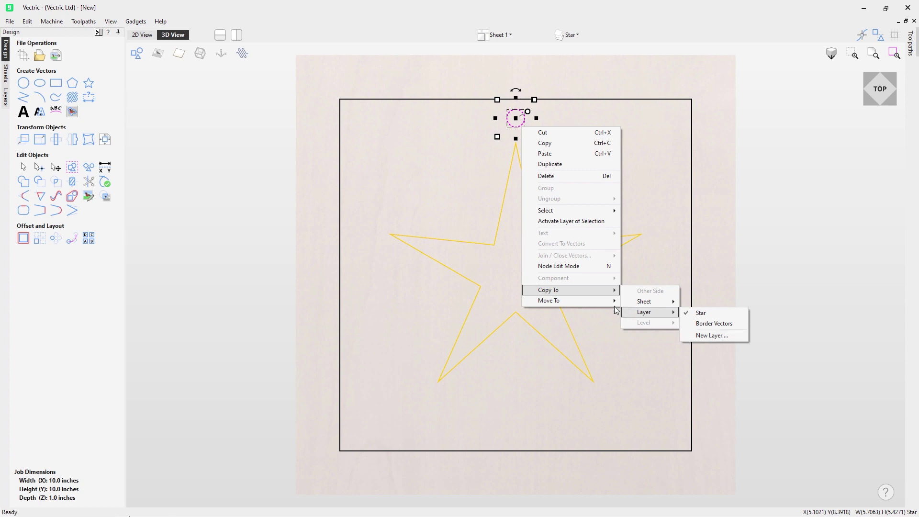
{"action": "mouse_move", "coordinate": [611, 304]}
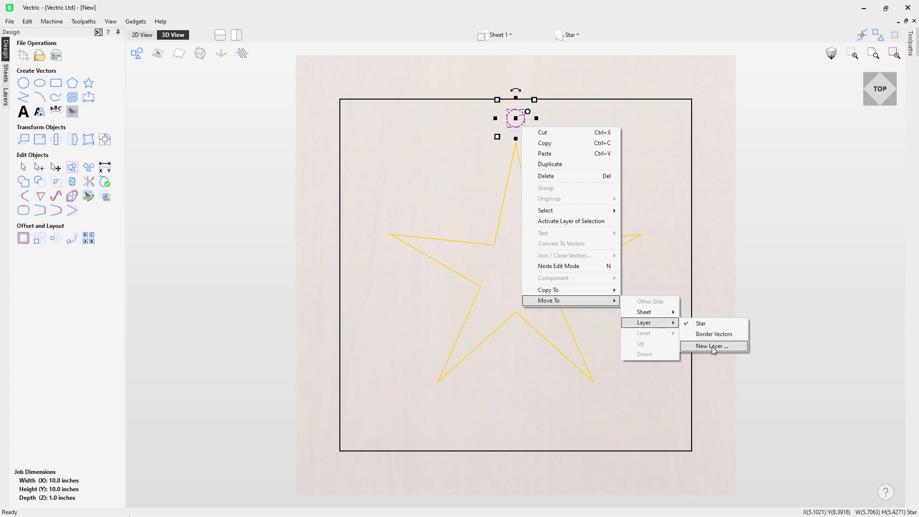
{"action": "left_click", "coordinate": [711, 347]}
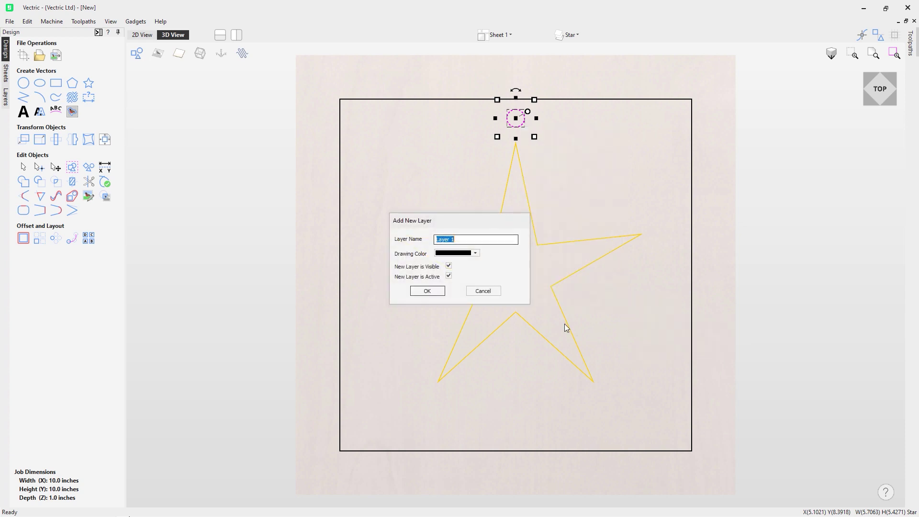
{"action": "type", "text": "Circle"}
{"action": "left_click", "coordinate": [475, 253]}
{"action": "left_click", "coordinate": [479, 283]}
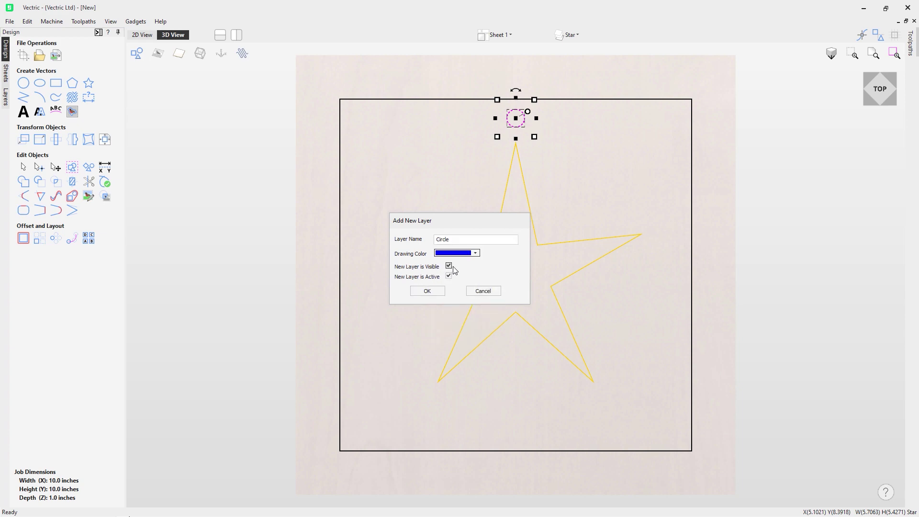
{"action": "left_click", "coordinate": [449, 266]}
{"action": "left_click", "coordinate": [449, 266]}
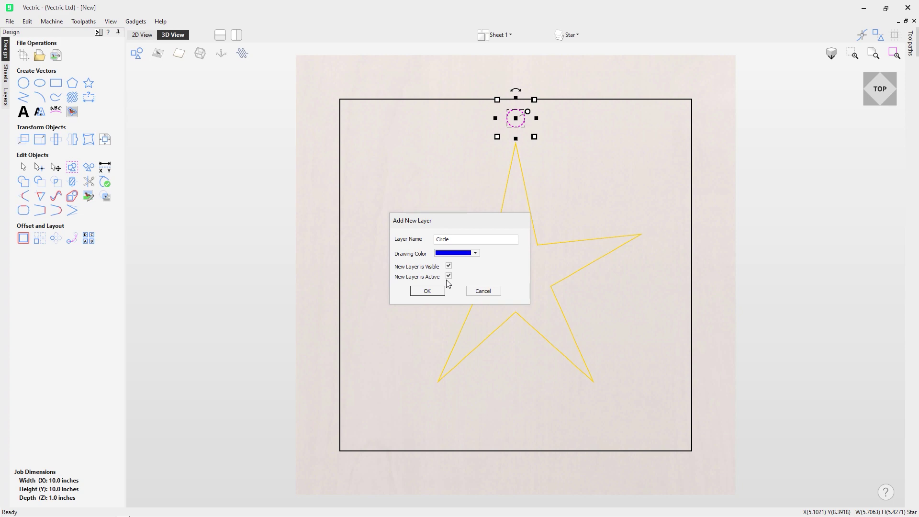
{"action": "left_click", "coordinate": [426, 291]}
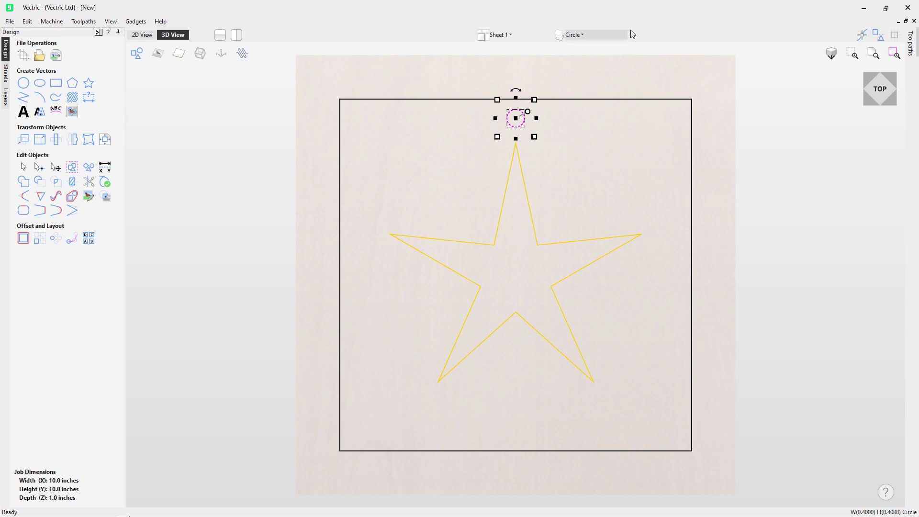
Check the layer list with the circle deselected, and make Star the active layer
{"action": "left_click", "coordinate": [584, 36]}
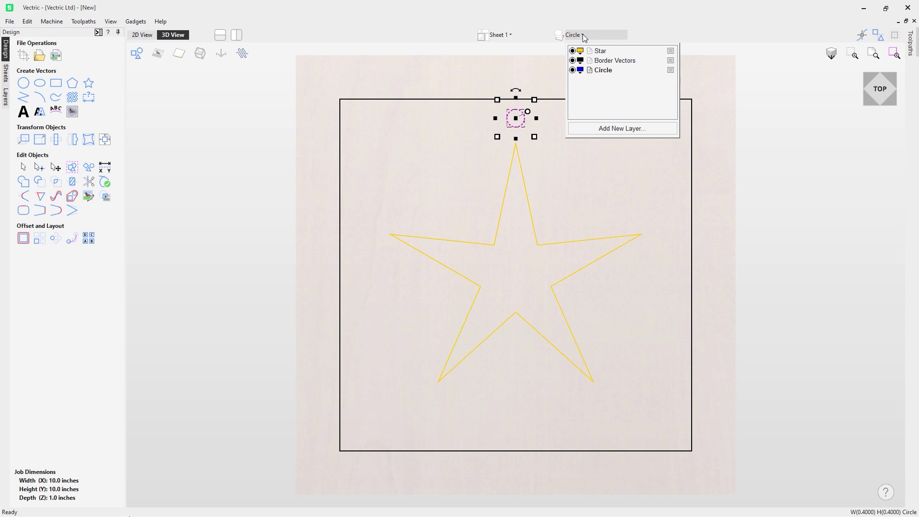
{"action": "left_click", "coordinate": [309, 170]}
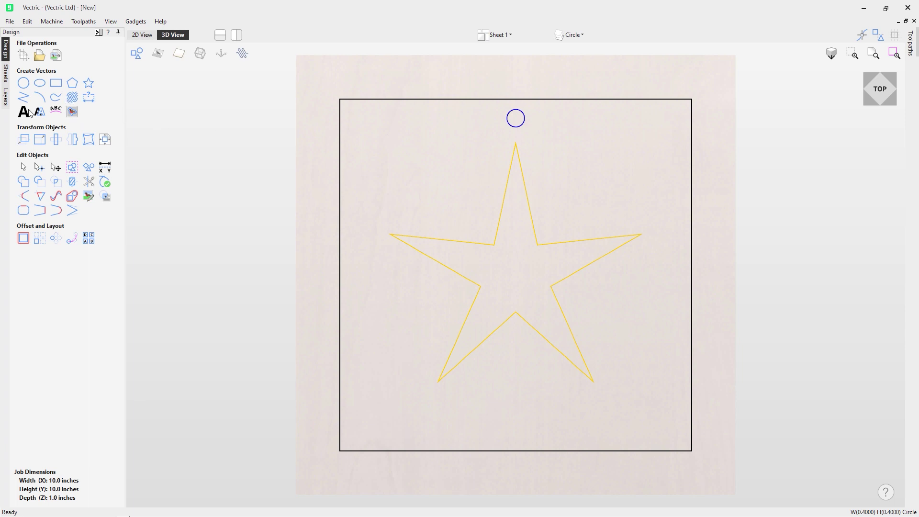
{"action": "left_click", "coordinate": [4, 102]}
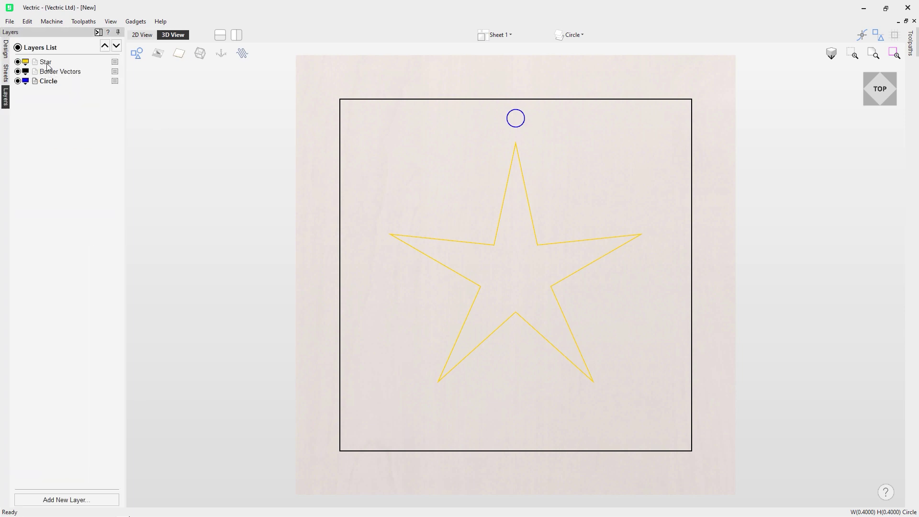
{"action": "left_click", "coordinate": [48, 63]}
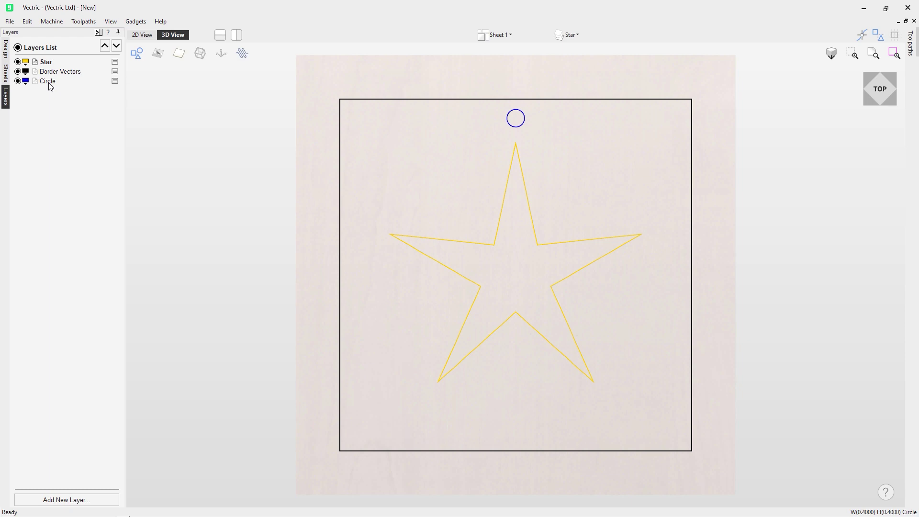
Make a copy of the circle just outside the border's upper edge while the Star layer is active
{"action": "left_click", "coordinate": [520, 127]}
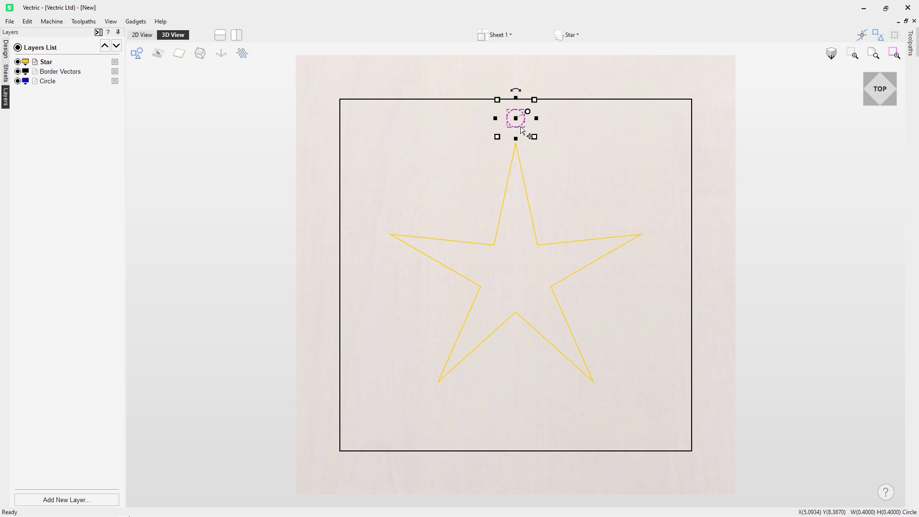
{"action": "left_click_drag", "start_coordinate": [519, 119], "coordinate": [579, 89]}
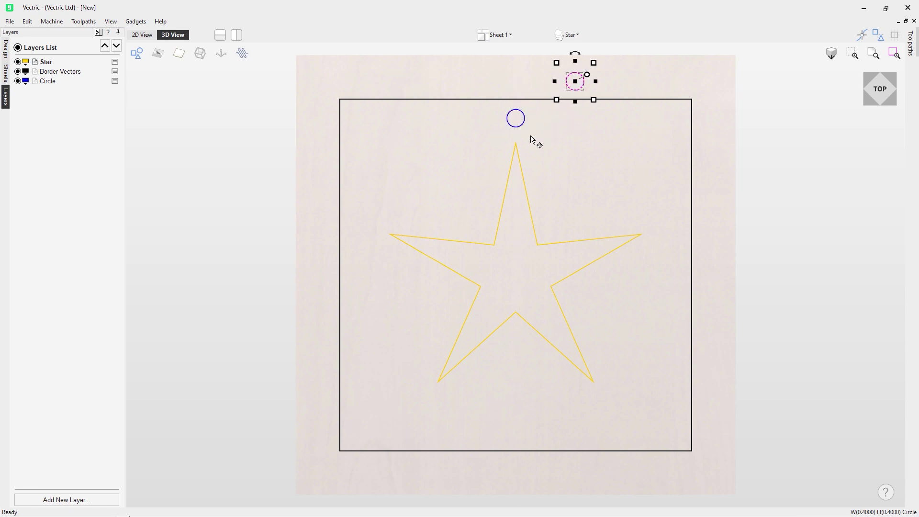
{"action": "left_click", "coordinate": [554, 145]}
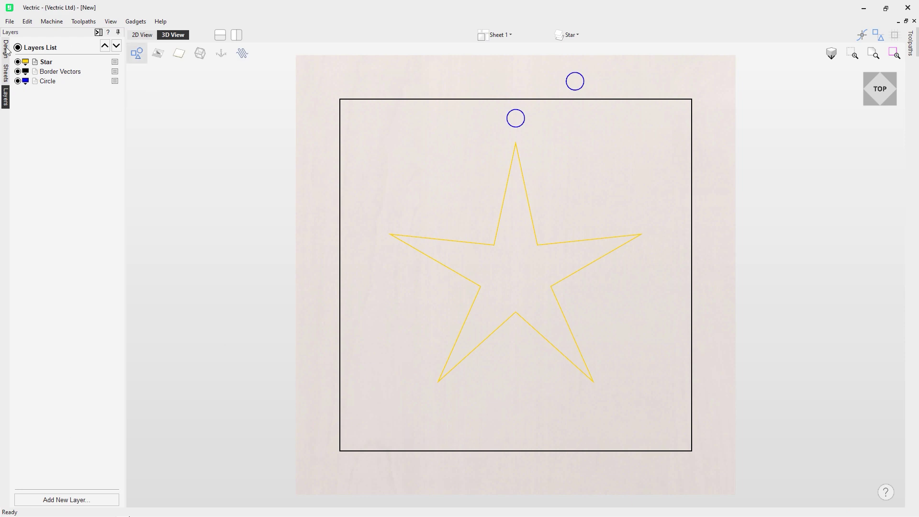
Create a circular array of 20 copies of the circle above the star, around X 5, Y 5 over 360 degrees
{"action": "left_click", "coordinate": [137, 53]}
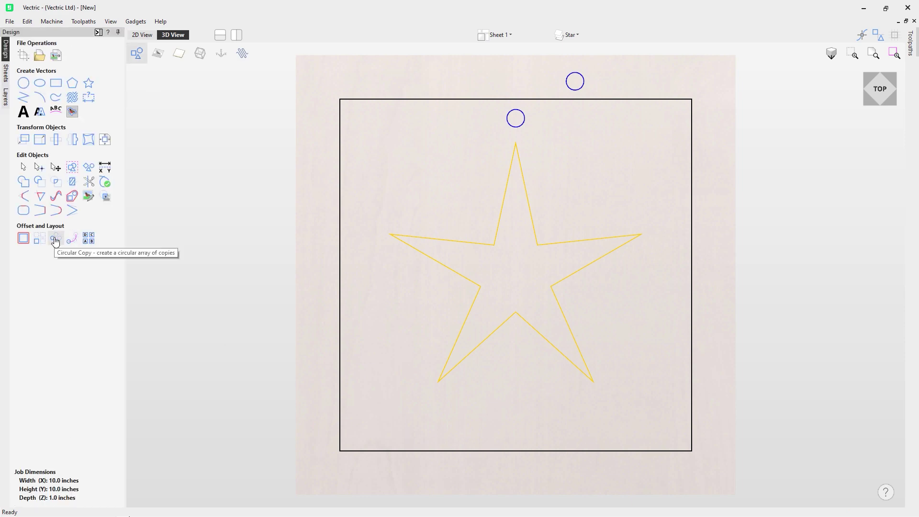
{"action": "left_click", "coordinate": [55, 239]}
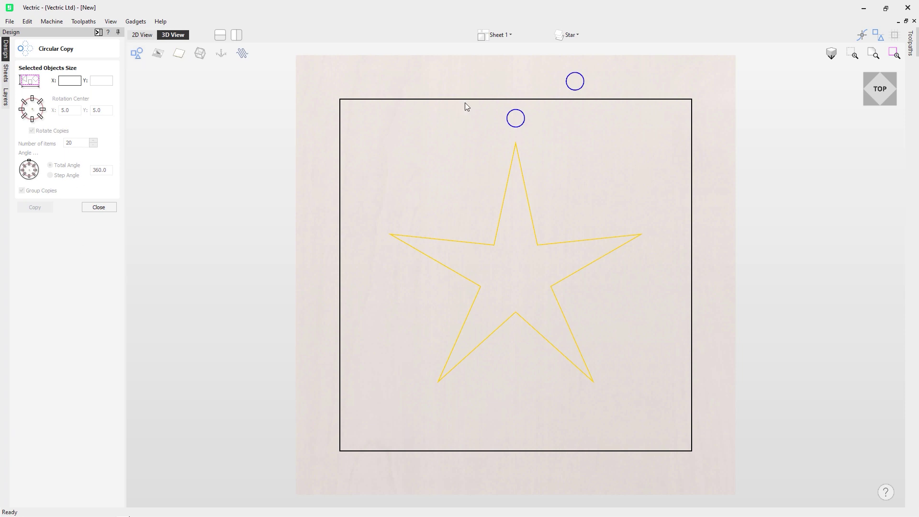
{"action": "left_click", "coordinate": [509, 125]}
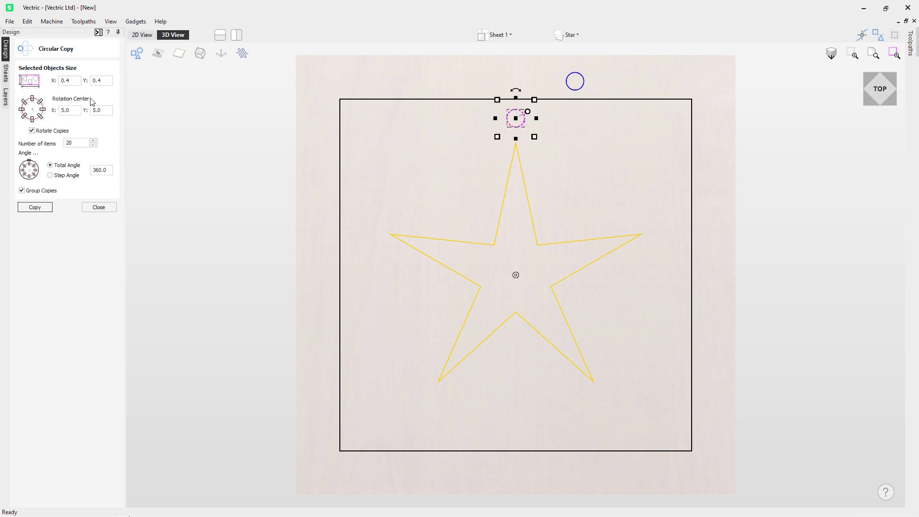
{"action": "left_click", "coordinate": [46, 209]}
{"action": "left_click", "coordinate": [376, 174]}
{"action": "left_click", "coordinate": [100, 207]}
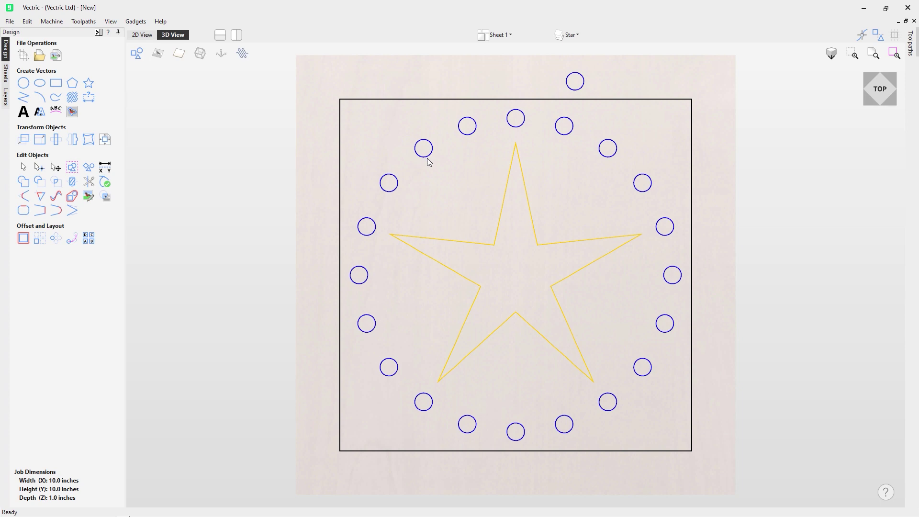
Check the layers, undo the circular array and the extra circle copy, and clear the selection
{"action": "left_click", "coordinate": [8, 99]}
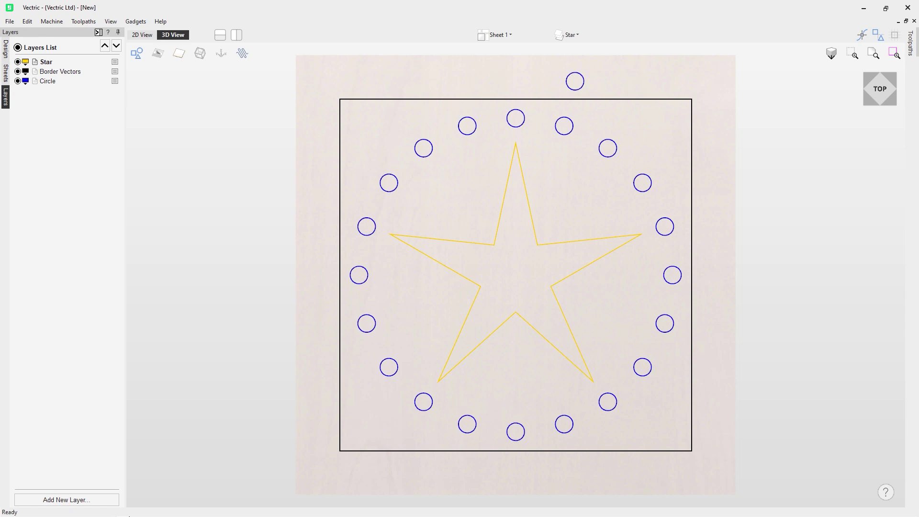
{"action": "key", "text": "ctrl+z"}
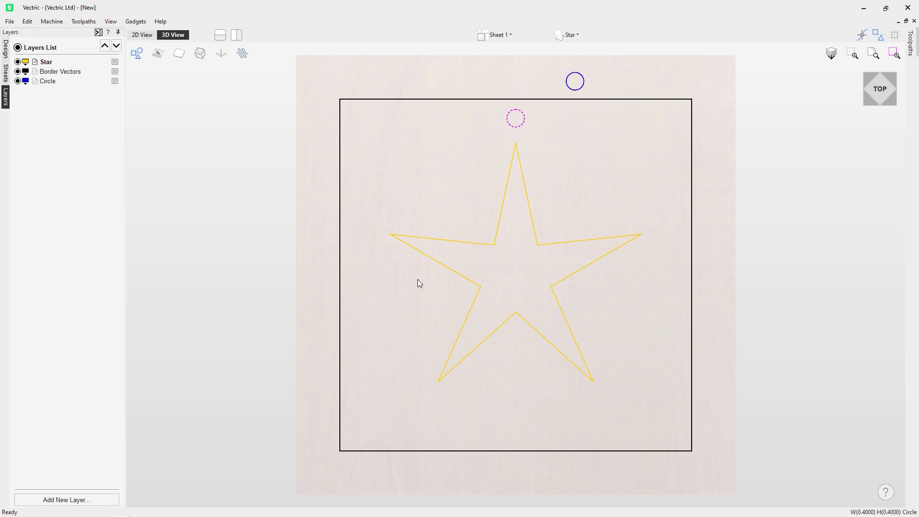
{"action": "key", "text": "ctrl+z"}
{"action": "left_click", "coordinate": [440, 214]}
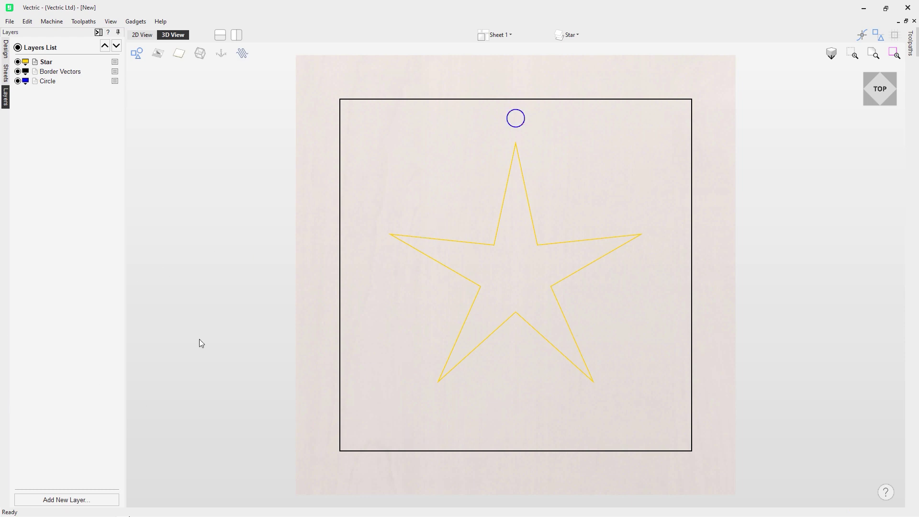
Offset the circle outwards by about 0.25 inches with the Star layer active
{"action": "left_click", "coordinate": [6, 52]}
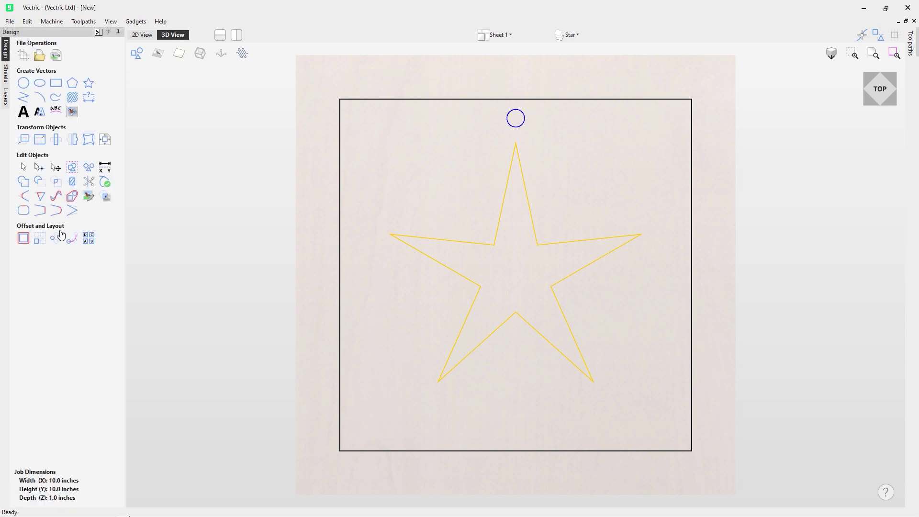
{"action": "left_click", "coordinate": [522, 125]}
{"action": "left_click", "coordinate": [23, 238]}
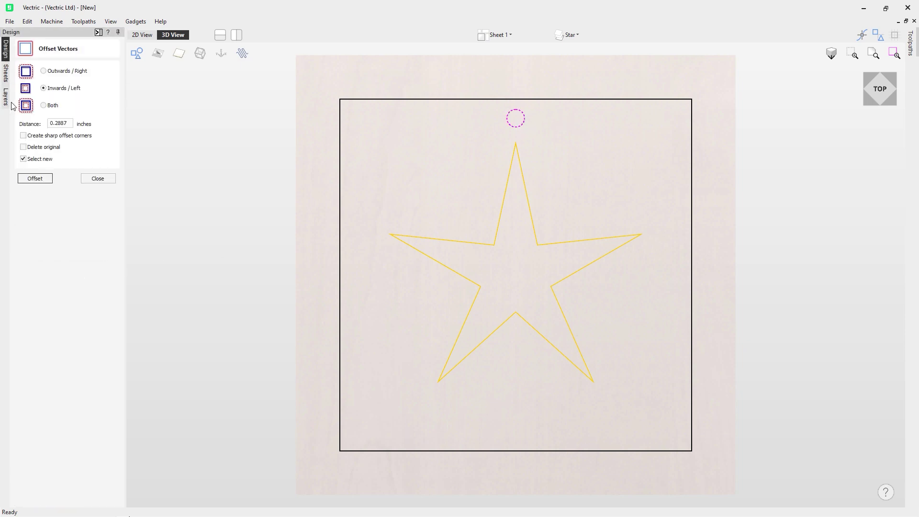
{"action": "left_click", "coordinate": [43, 70]}
{"action": "double_click", "coordinate": [62, 123]}
{"action": "type", "text": "0.2"}
{"action": "left_click", "coordinate": [50, 179]}
{"action": "left_click", "coordinate": [98, 179]}
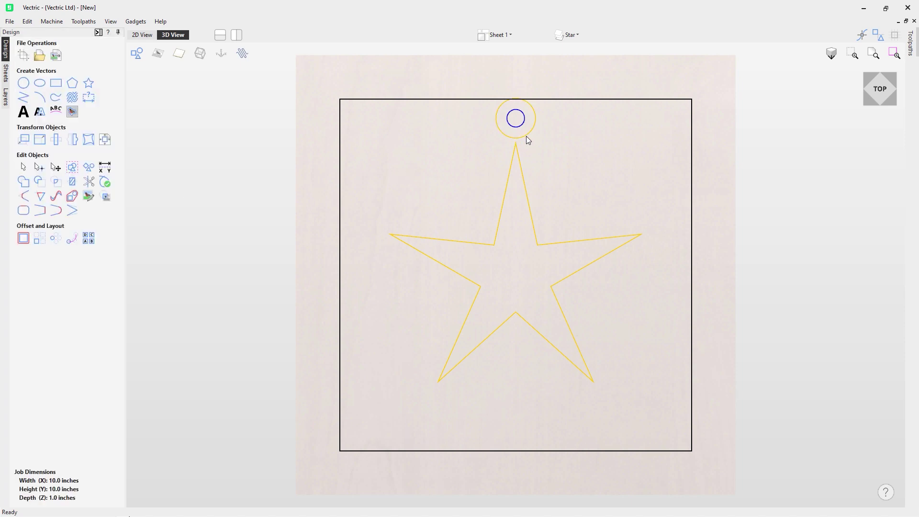
Make a copy of the small circle to the right of the star's top point and deselect it
{"action": "left_click", "coordinate": [5, 96]}
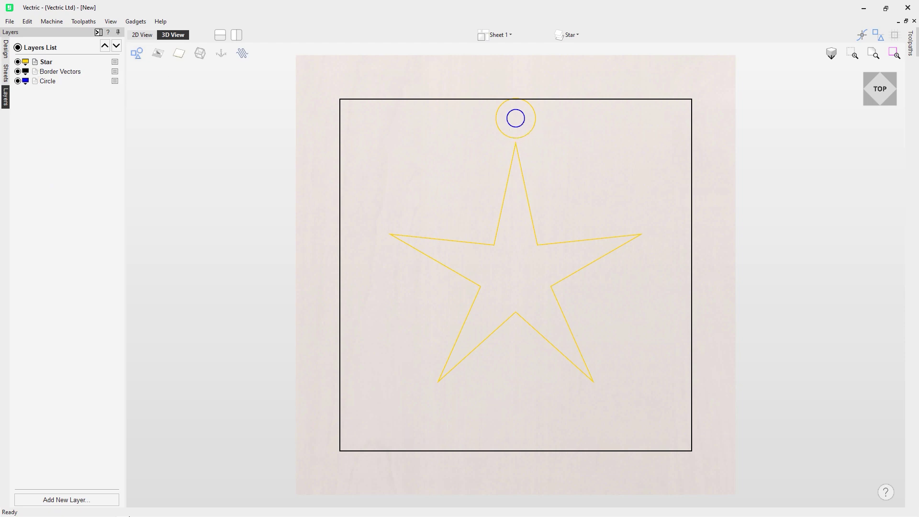
{"action": "left_click", "coordinate": [520, 127]}
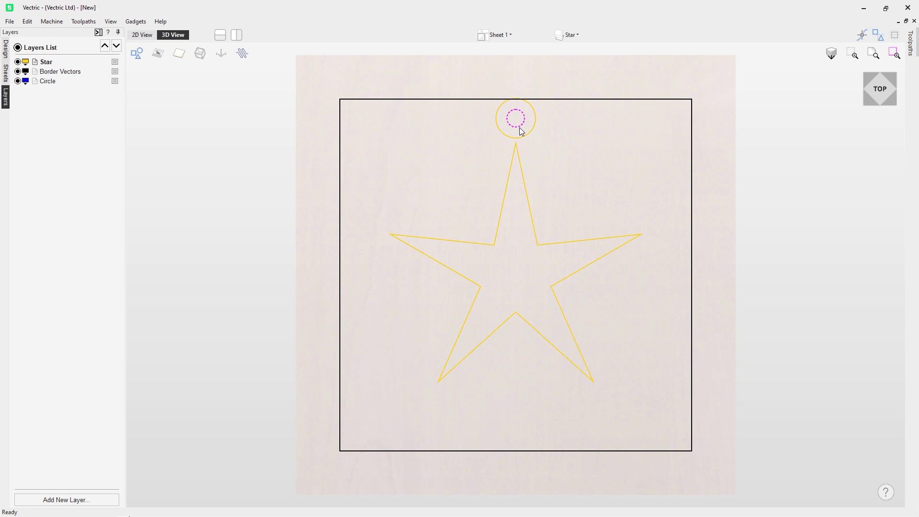
{"action": "left_click", "coordinate": [520, 128]}
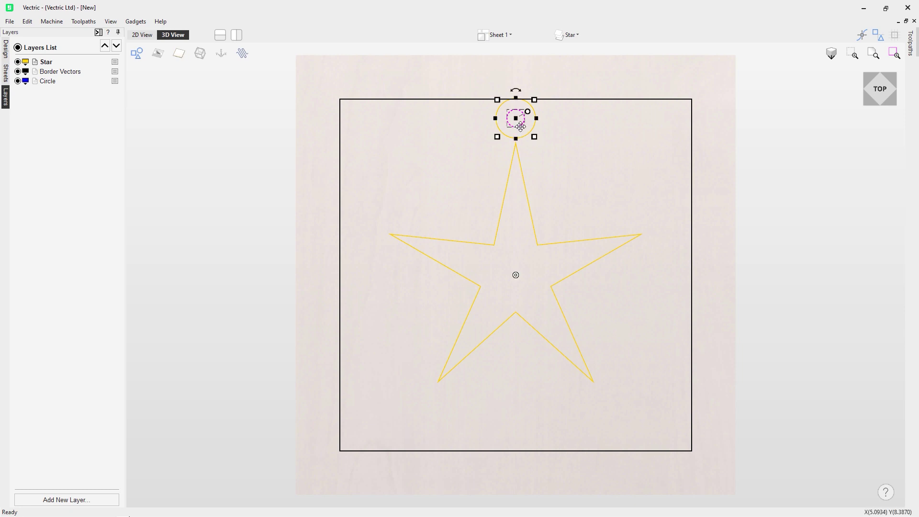
{"action": "left_click_drag", "start_coordinate": [521, 125], "coordinate": [575, 157]}
{"action": "left_click", "coordinate": [429, 193]}
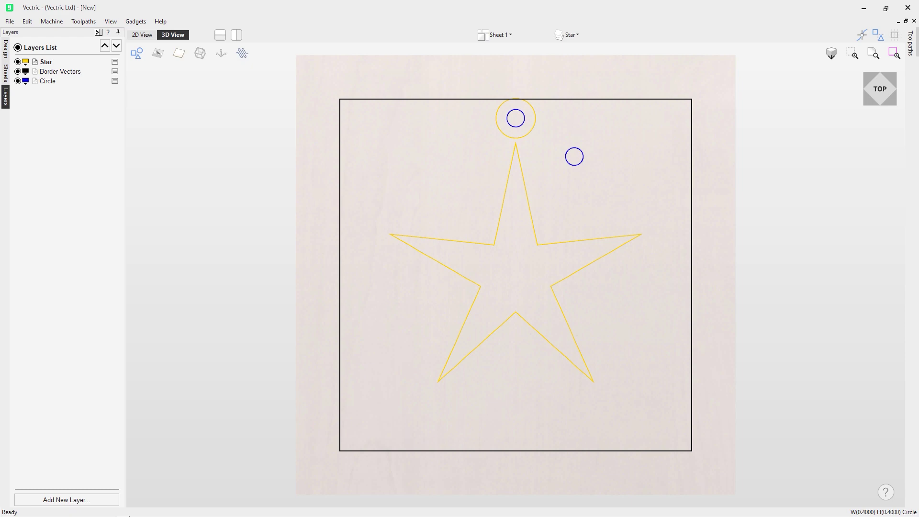
Group the two small circles and the offset circle on the active Star layer, and check the layer list
{"action": "left_click_drag", "start_coordinate": [623, 165], "coordinate": [523, 115]}
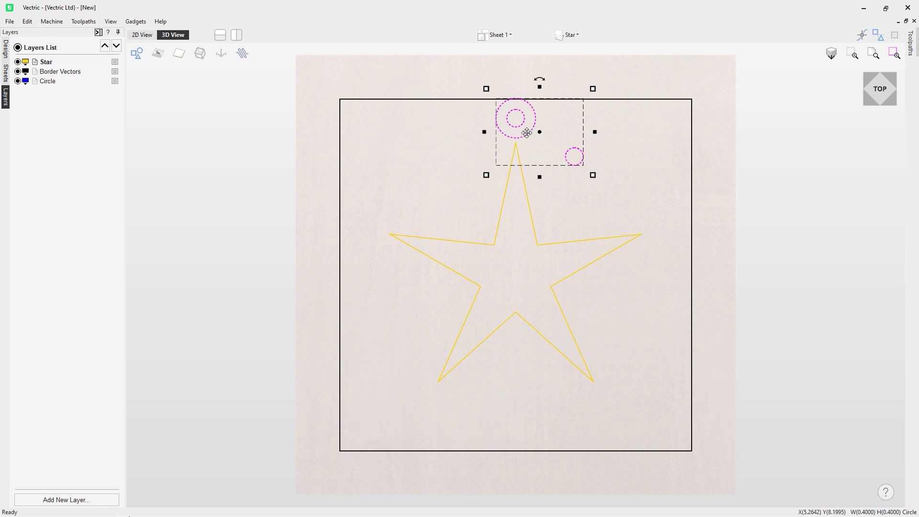
{"action": "right_click", "coordinate": [566, 152]}
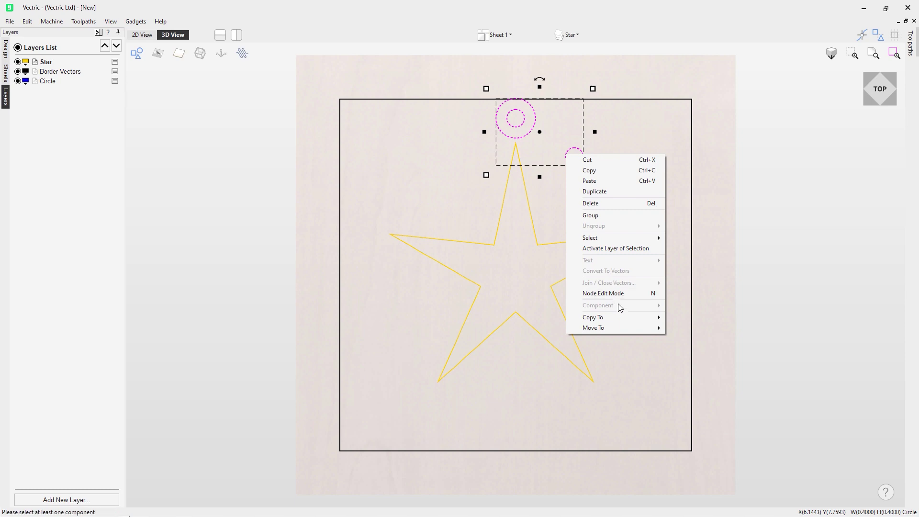
{"action": "left_click", "coordinate": [623, 215]}
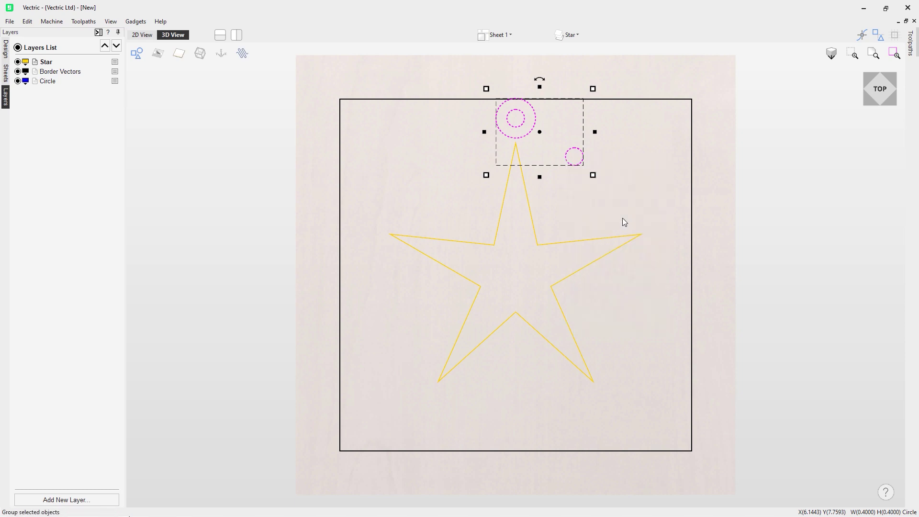
{"action": "left_click", "coordinate": [608, 188]}
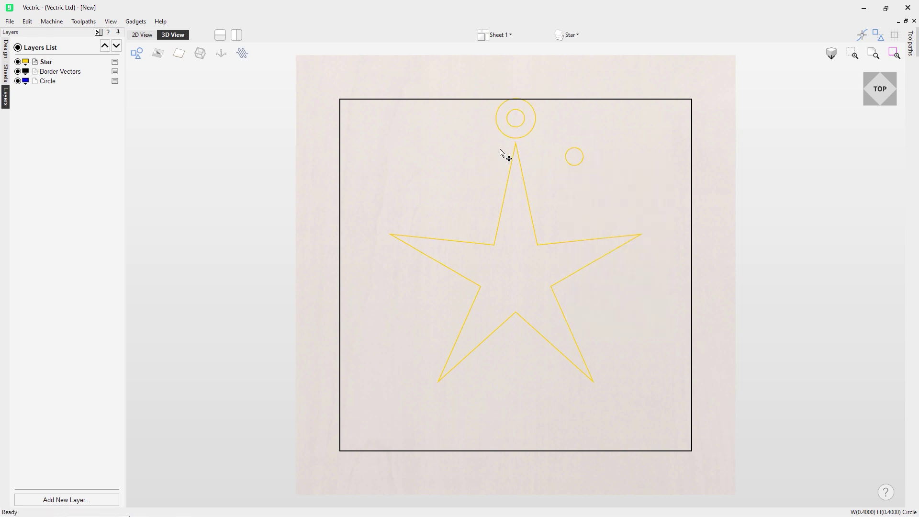
{"action": "left_click", "coordinate": [581, 39]}
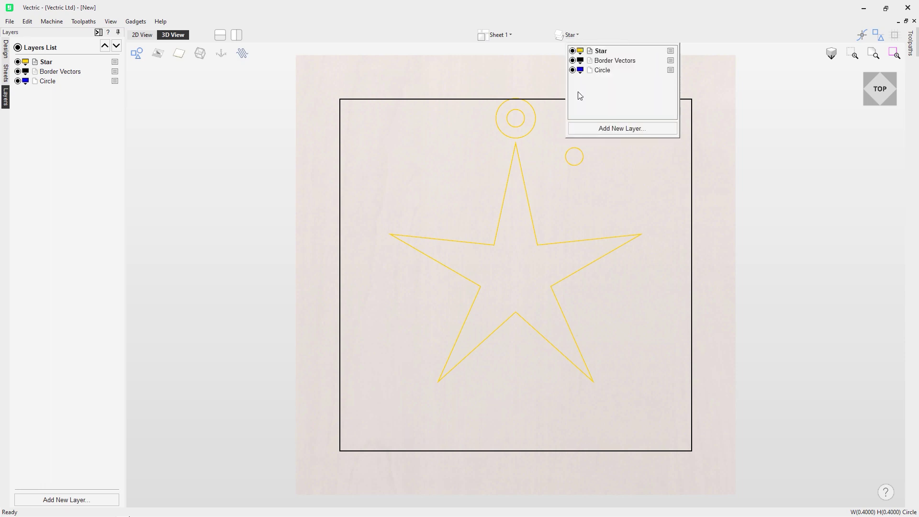
{"action": "left_click", "coordinate": [592, 180]}
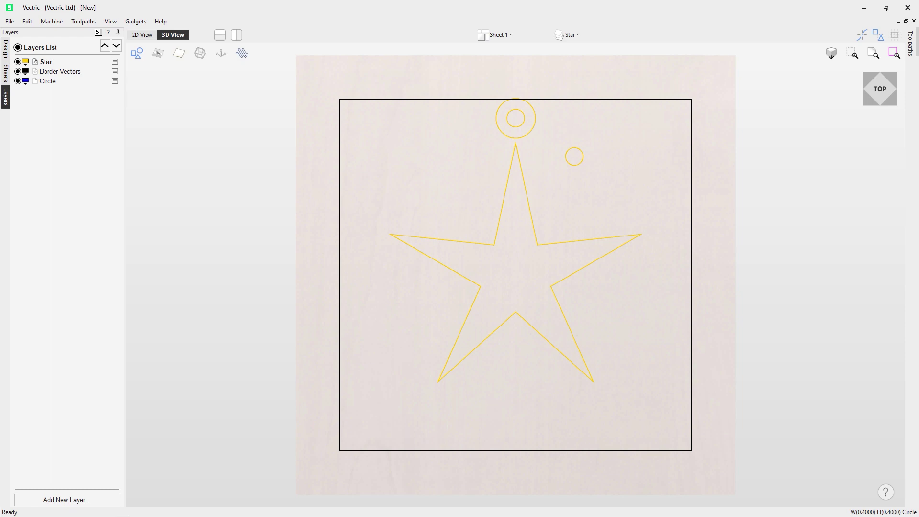
Ungroup the three circles back onto their original object layers
{"action": "left_click", "coordinate": [574, 165]}
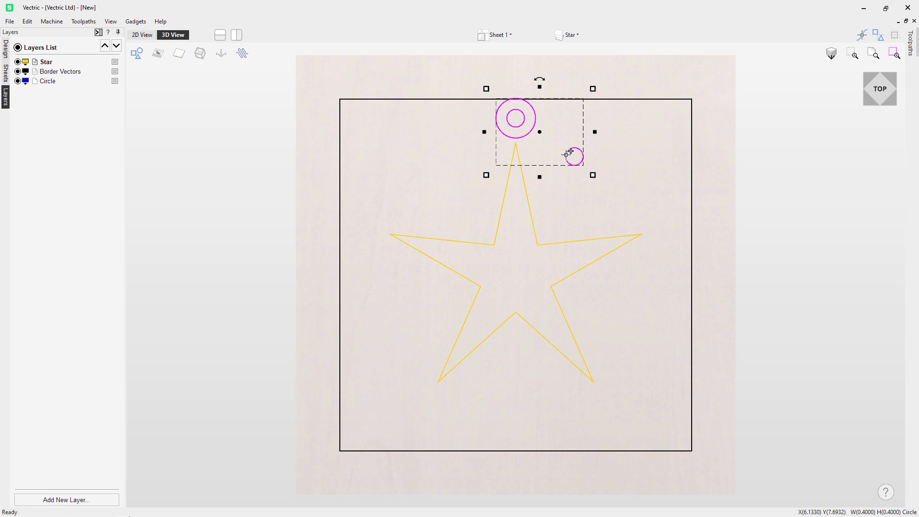
{"action": "right_click", "coordinate": [567, 154]}
{"action": "mouse_move", "coordinate": [631, 233]}
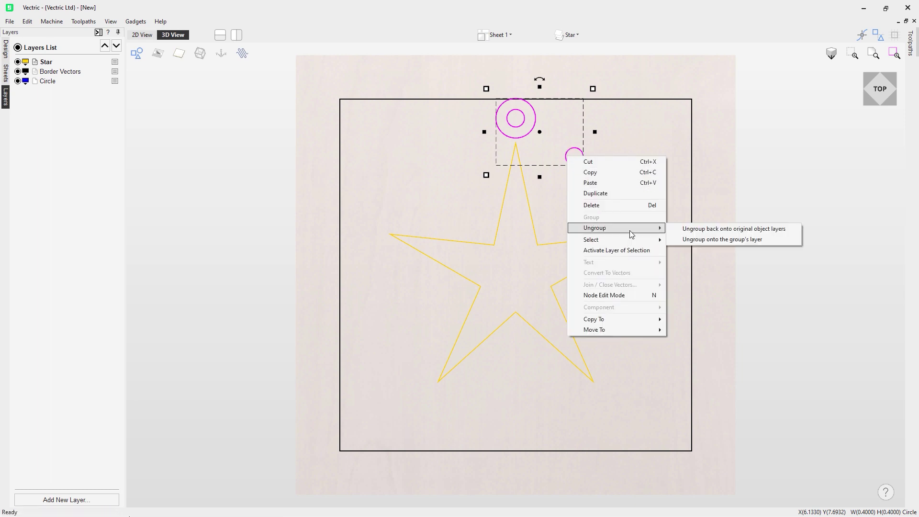
{"action": "left_click", "coordinate": [715, 233]}
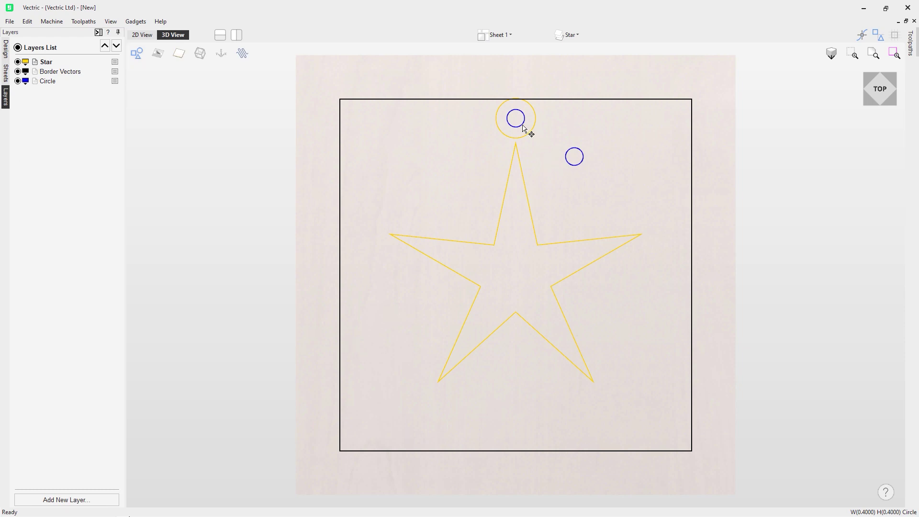
Delete the Circle layer together with its data instead of moving the vectors to another layer
{"action": "left_click", "coordinate": [54, 82]}
{"action": "right_click", "coordinate": [56, 84]}
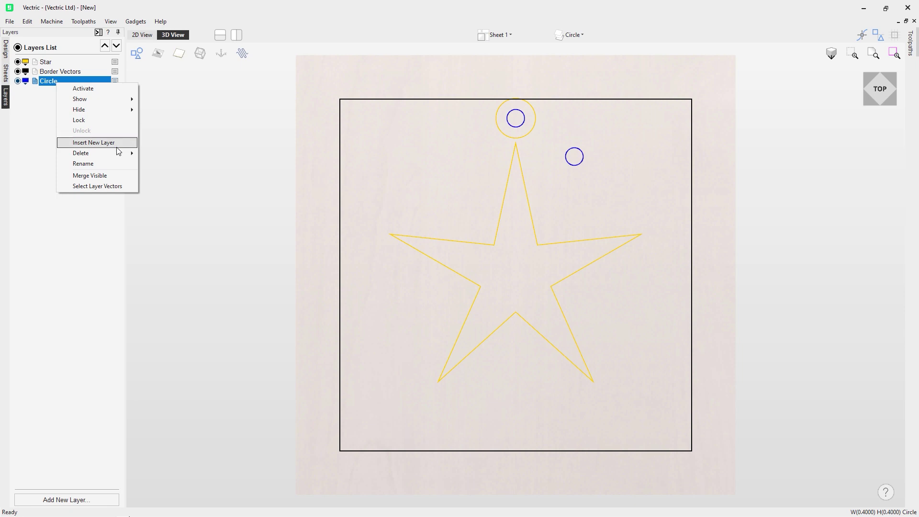
{"action": "mouse_move", "coordinate": [119, 154]}
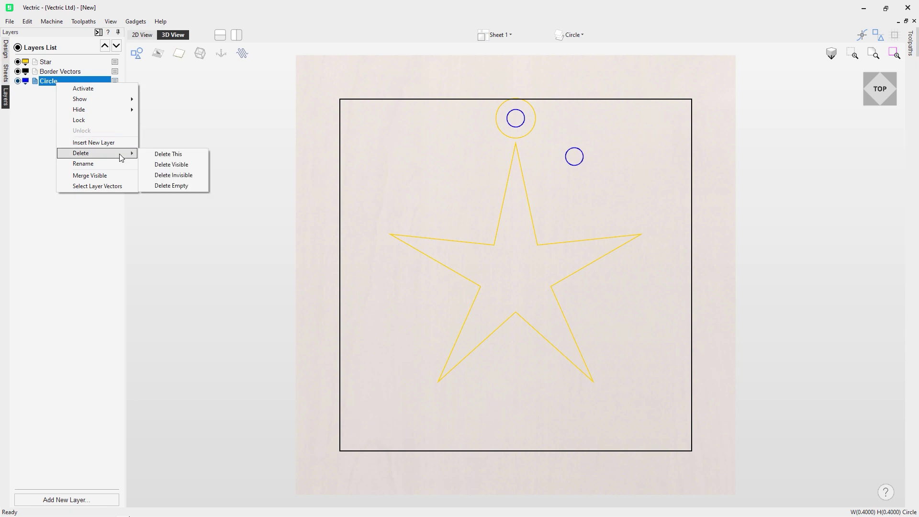
{"action": "left_click", "coordinate": [164, 156]}
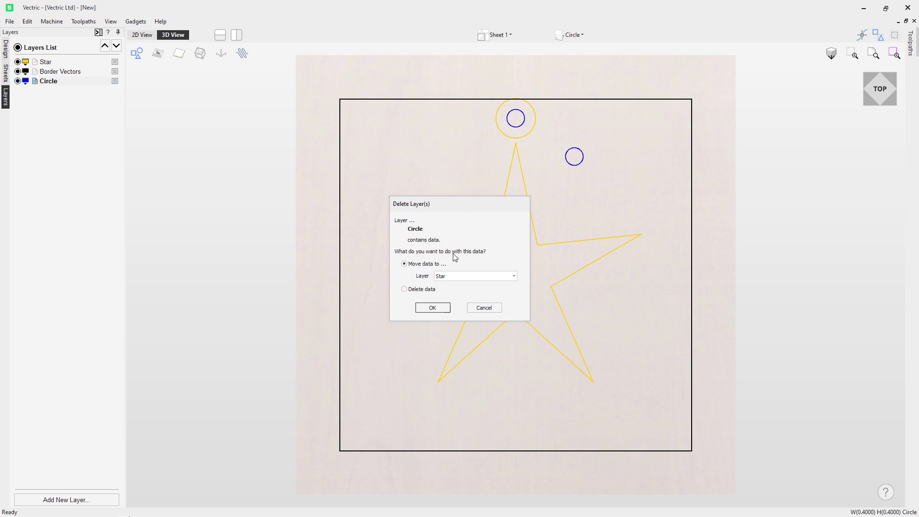
{"action": "left_click", "coordinate": [483, 276]}
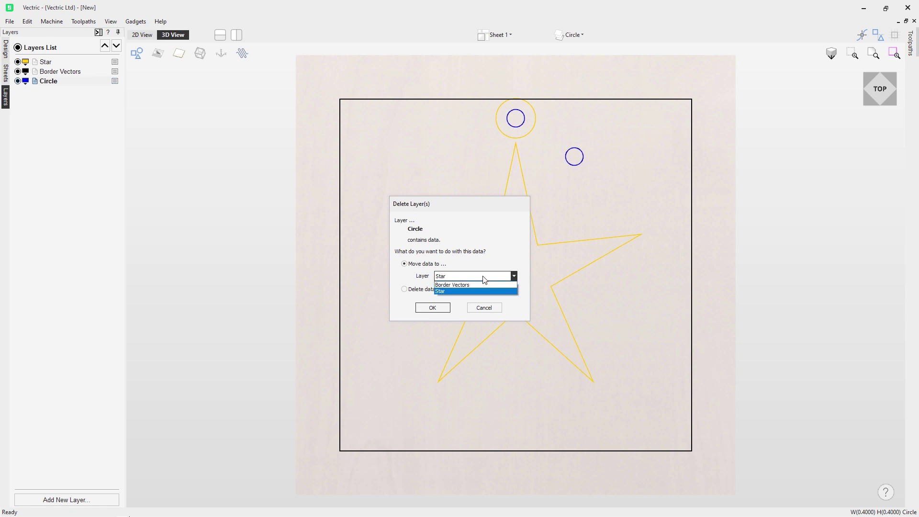
{"action": "left_click", "coordinate": [479, 292]}
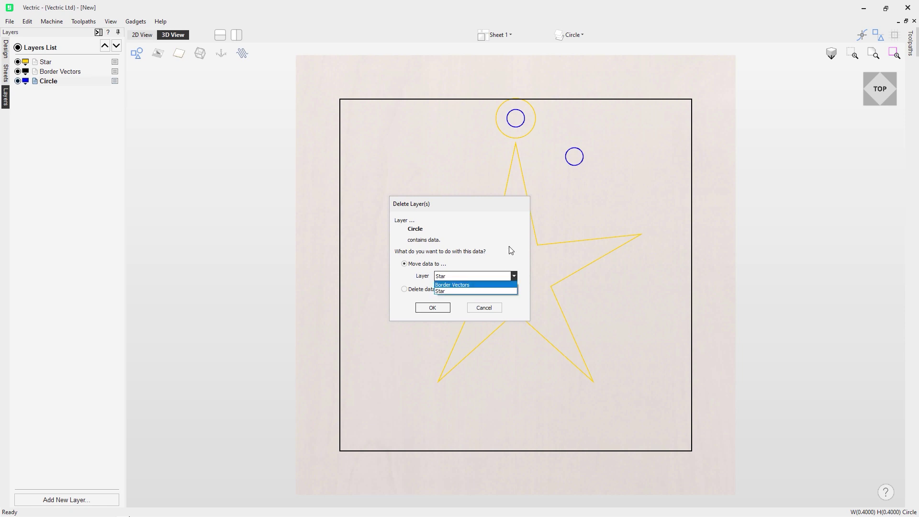
{"action": "left_click", "coordinate": [430, 294]}
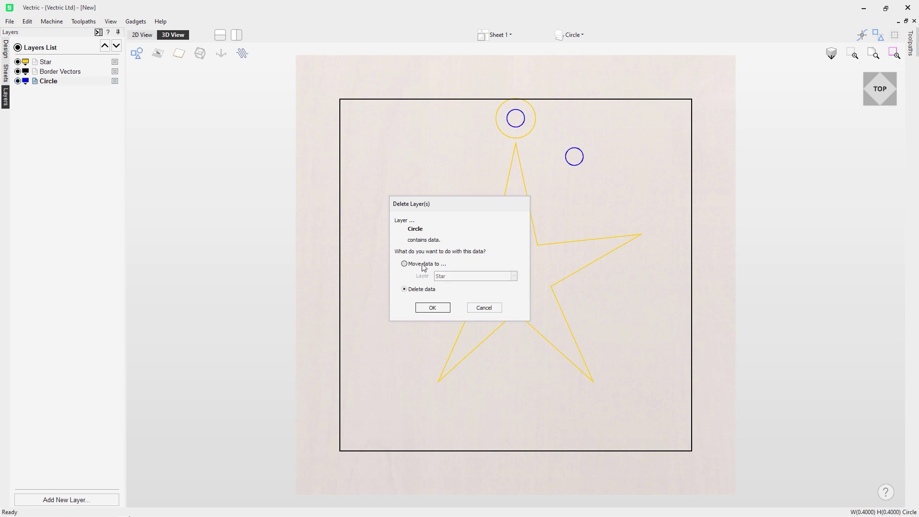
{"action": "left_click", "coordinate": [405, 289]}
{"action": "left_click", "coordinate": [430, 309]}
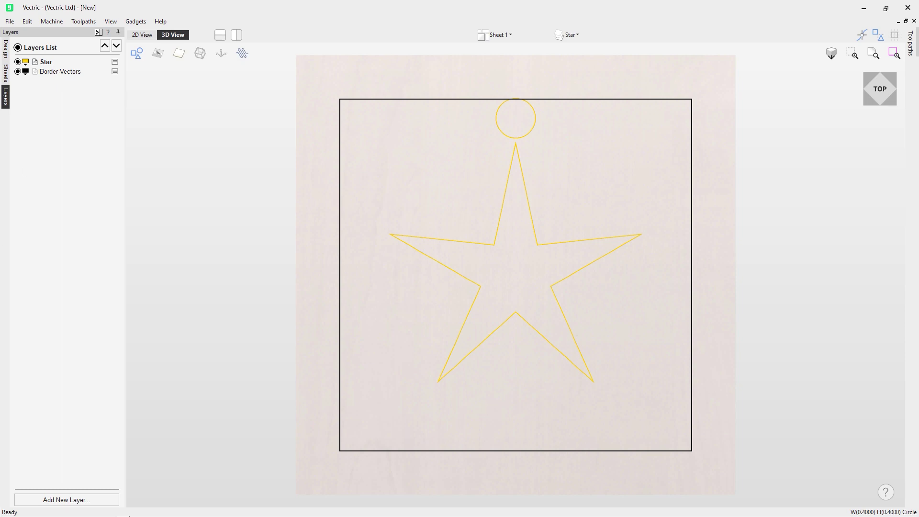
Insert a new layer and place it between the Star and Border Vectors layers
{"action": "right_click", "coordinate": [47, 65]}
{"action": "left_click", "coordinate": [93, 129]}
{"action": "left_click", "coordinate": [82, 116]}
{"action": "left_click", "coordinate": [117, 47]}
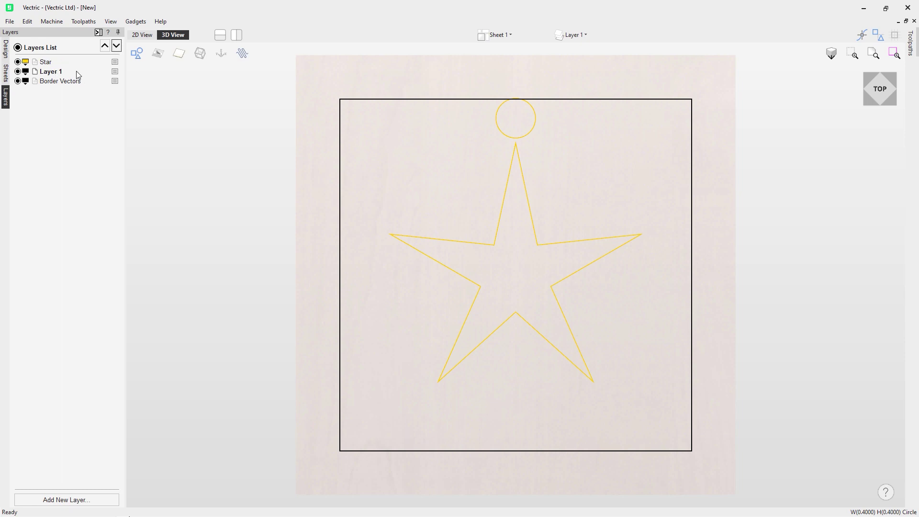
Draw a five-pointed star on Layer 1, centered at X 5, Y 5, with a 3-inch outer radius and 28% inner radius
{"action": "left_click", "coordinate": [6, 52]}
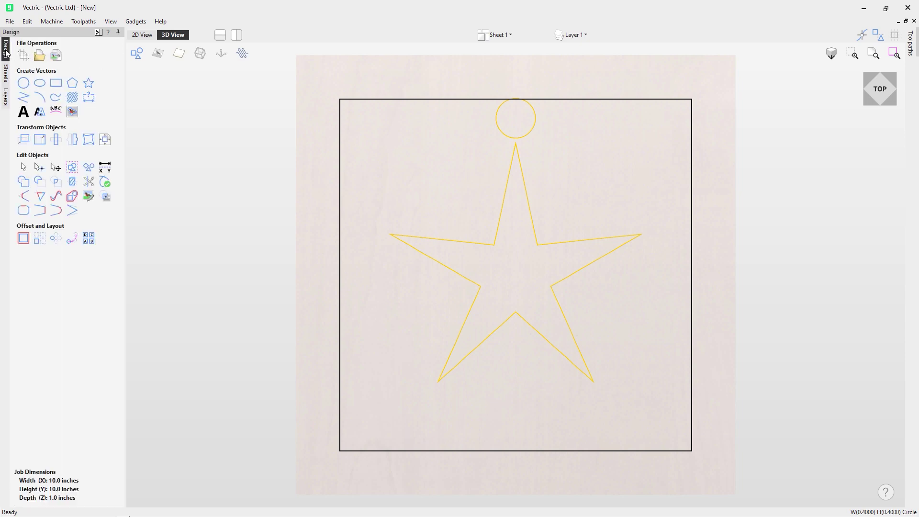
{"action": "left_click", "coordinate": [89, 83]}
{"action": "left_click", "coordinate": [49, 203]}
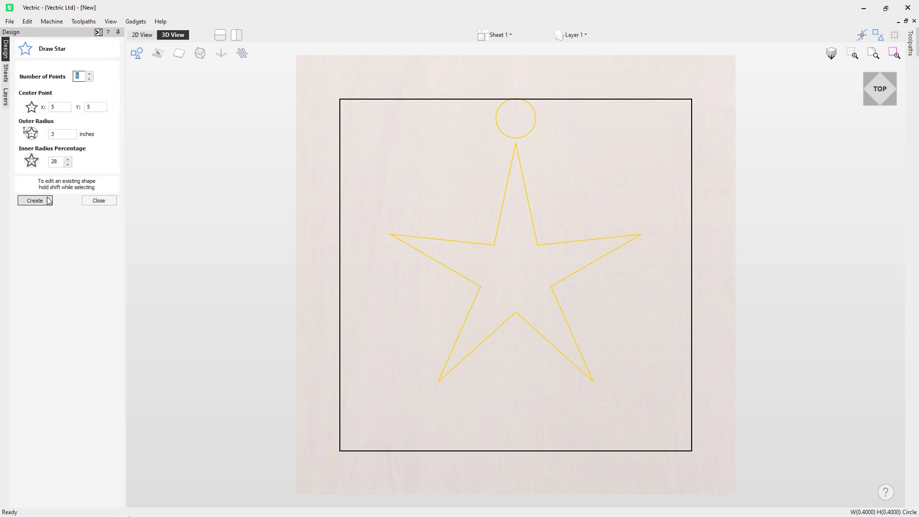
{"action": "left_click", "coordinate": [100, 201]}
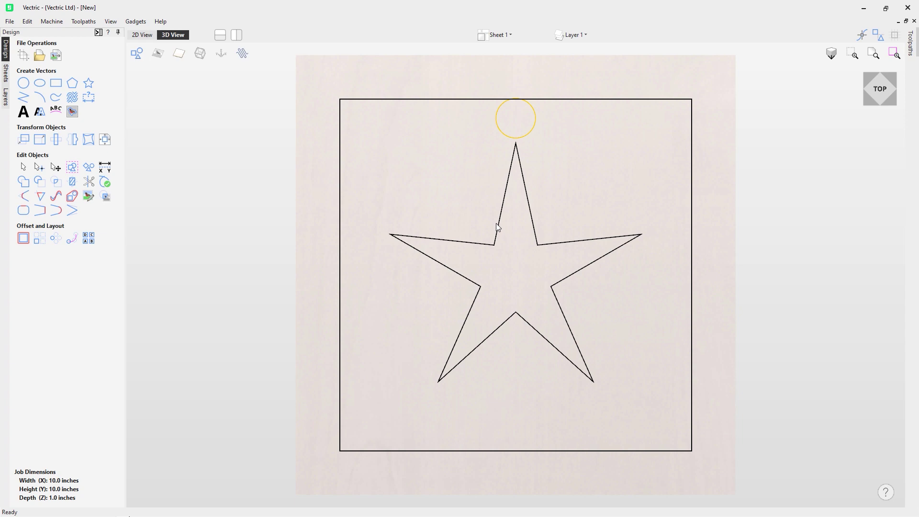
Move Layer 1 above the Star layer in the layer order, and move it back below Star
{"action": "left_click", "coordinate": [6, 97]}
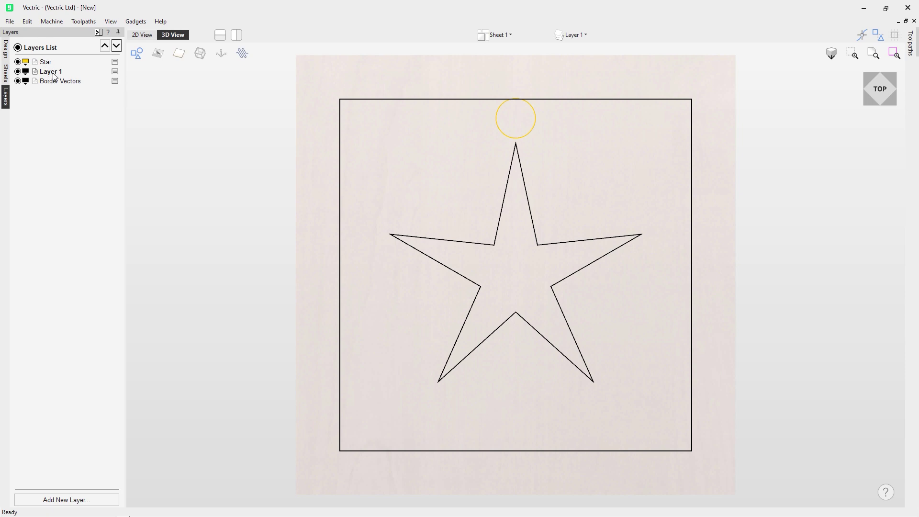
{"action": "double_click", "coordinate": [57, 74]}
{"action": "left_click", "coordinate": [96, 76]}
{"action": "left_click", "coordinate": [105, 45]}
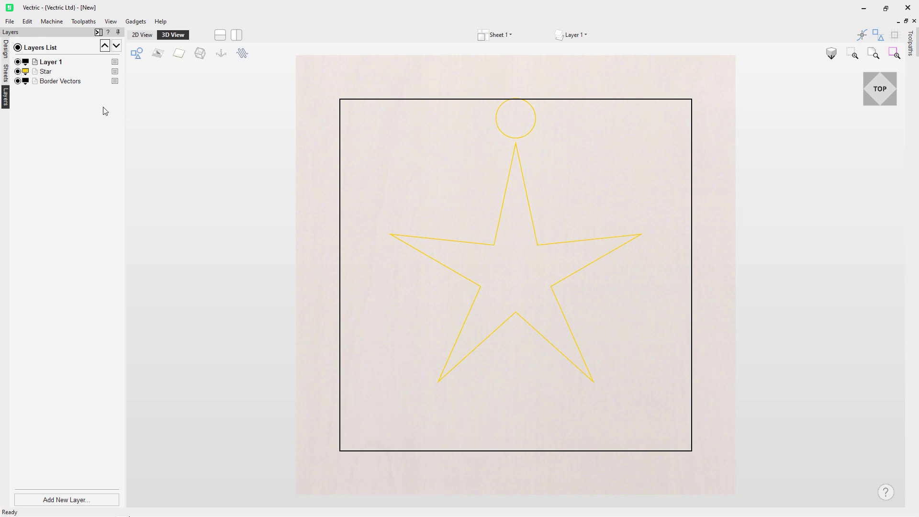
{"action": "double_click", "coordinate": [59, 64]}
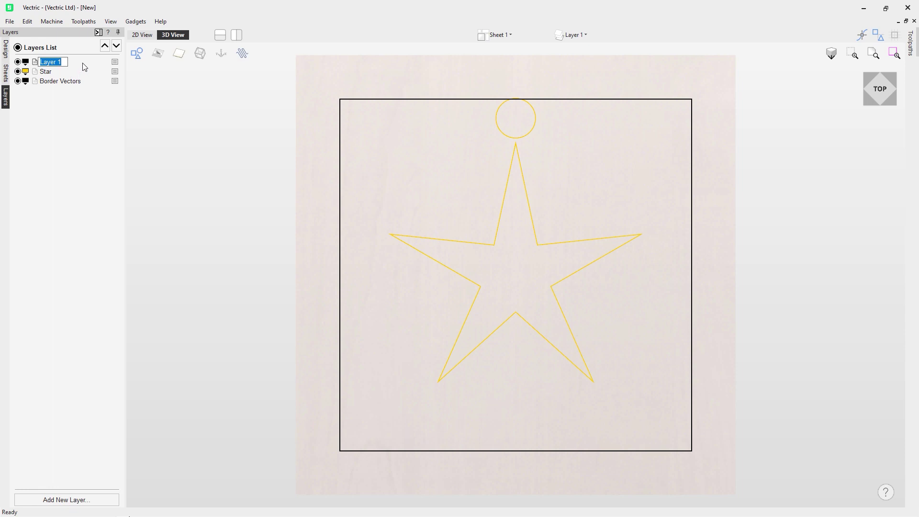
{"action": "left_click", "coordinate": [117, 46]}
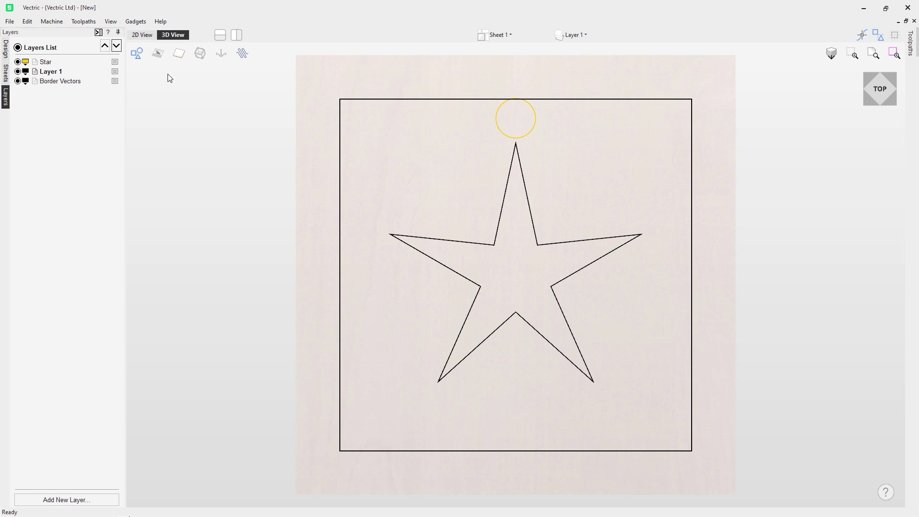
Alternate the active layer between Star and Layer 1, ending with Star as the active layer
{"action": "left_click", "coordinate": [137, 53]}
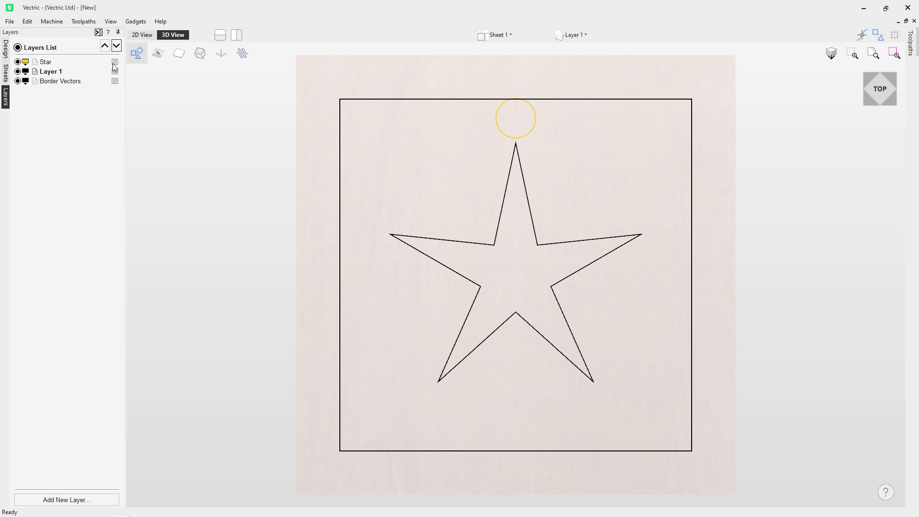
{"action": "left_click", "coordinate": [45, 62]}
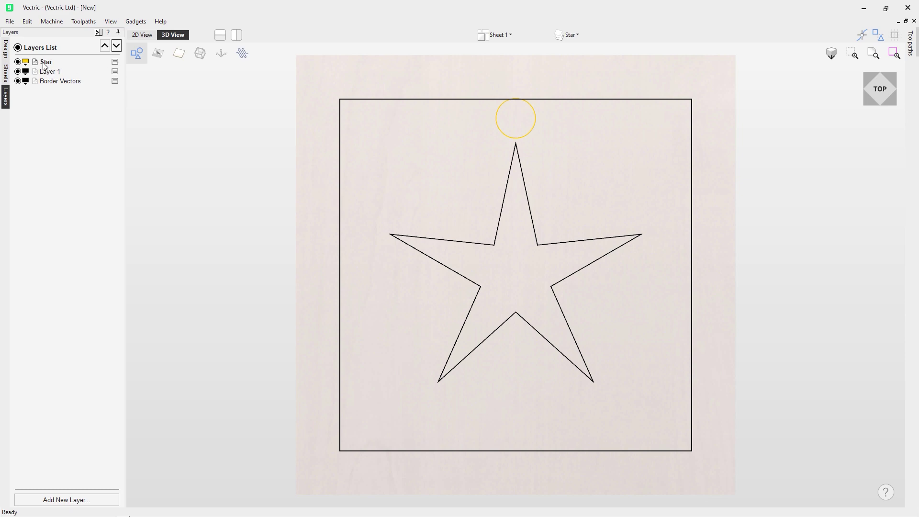
{"action": "left_click", "coordinate": [115, 65]}
{"action": "left_click", "coordinate": [134, 70]}
{"action": "left_click", "coordinate": [115, 73]}
{"action": "left_click", "coordinate": [135, 80]}
{"action": "left_click", "coordinate": [115, 63]}
{"action": "left_click", "coordinate": [135, 70]}
Isolate the Star layer with Show Only This, and switch to Show All But This for the same layer
{"action": "left_click", "coordinate": [115, 64]}
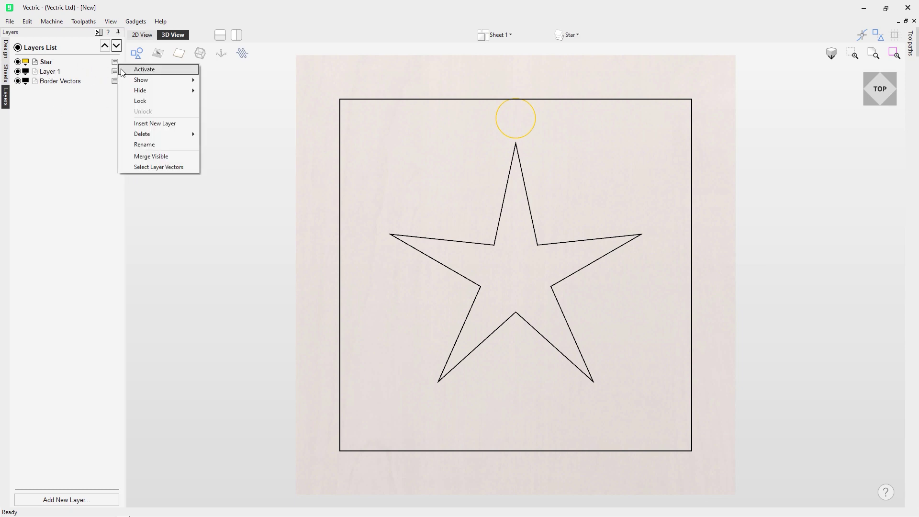
{"action": "mouse_move", "coordinate": [172, 80]}
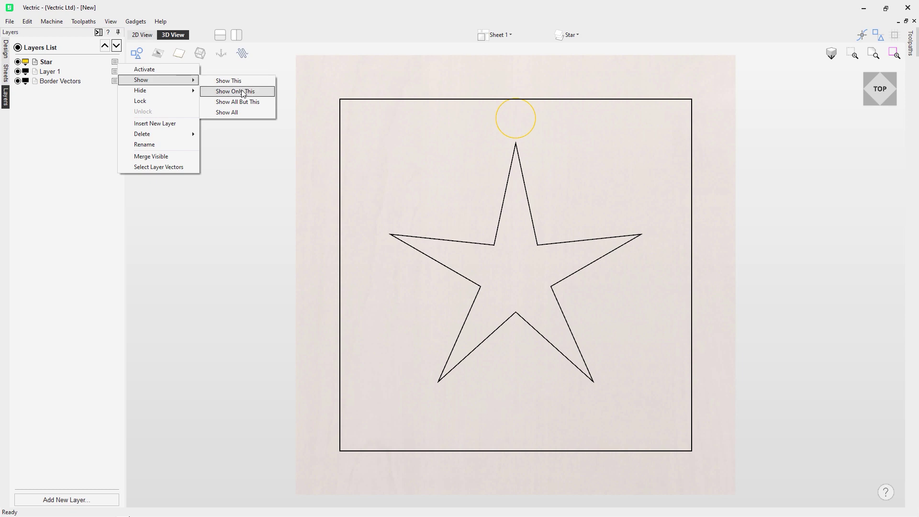
{"action": "left_click", "coordinate": [243, 92]}
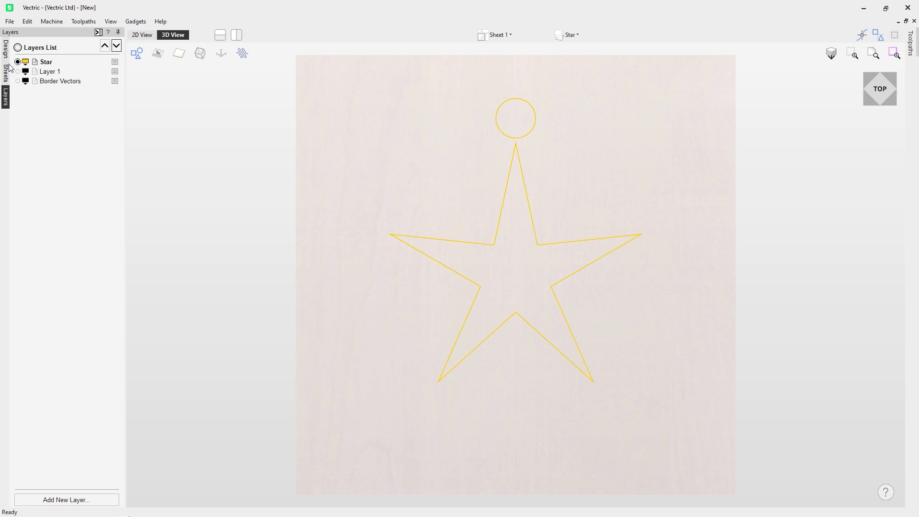
{"action": "left_click", "coordinate": [115, 65]}
{"action": "mouse_move", "coordinate": [143, 80]}
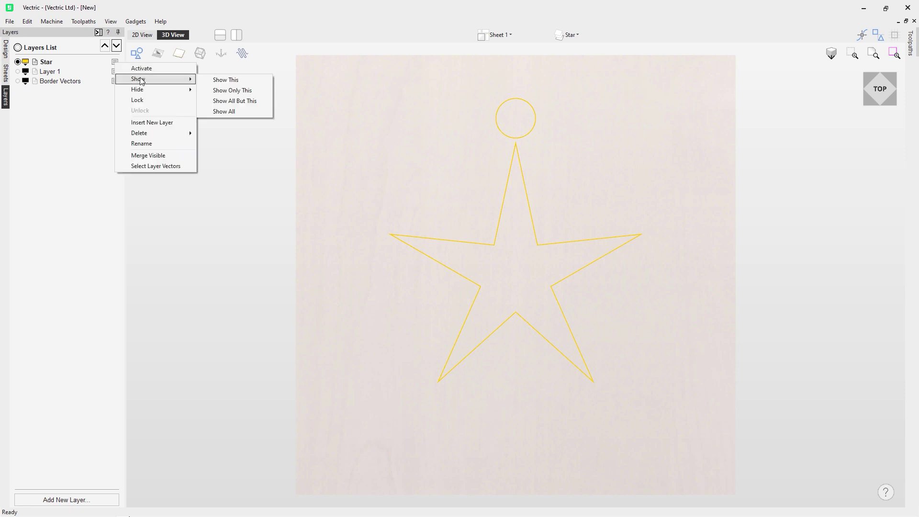
{"action": "left_click", "coordinate": [256, 105]}
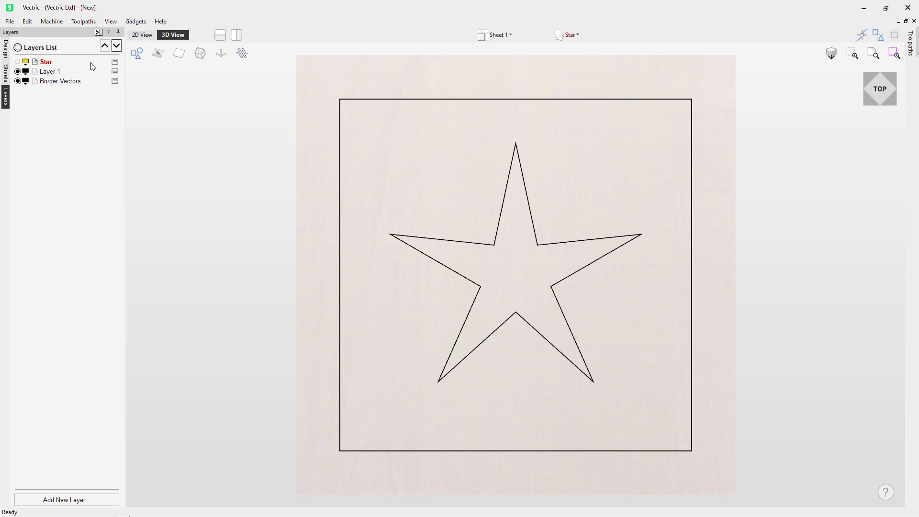
Show all layers, and switch the visibility of the whole layer list off and back on
{"action": "left_click", "coordinate": [116, 65]}
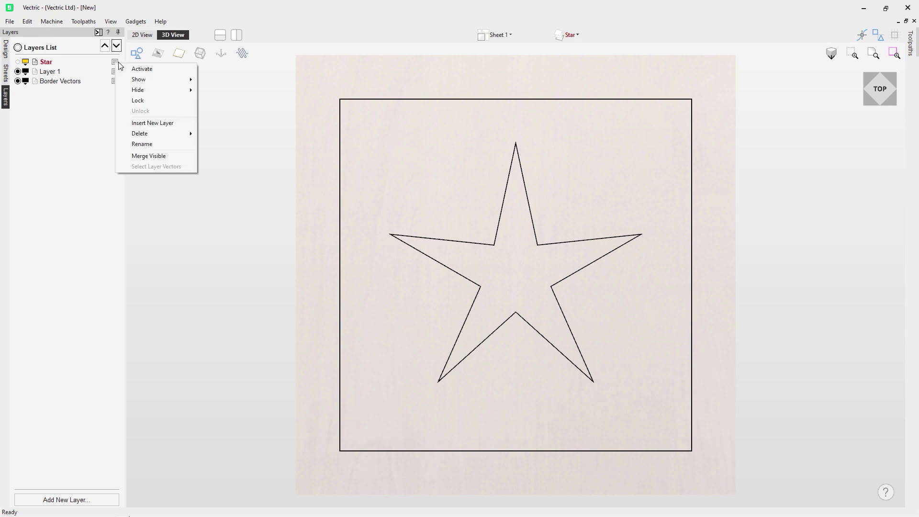
{"action": "mouse_move", "coordinate": [156, 79]}
{"action": "left_click", "coordinate": [249, 113]}
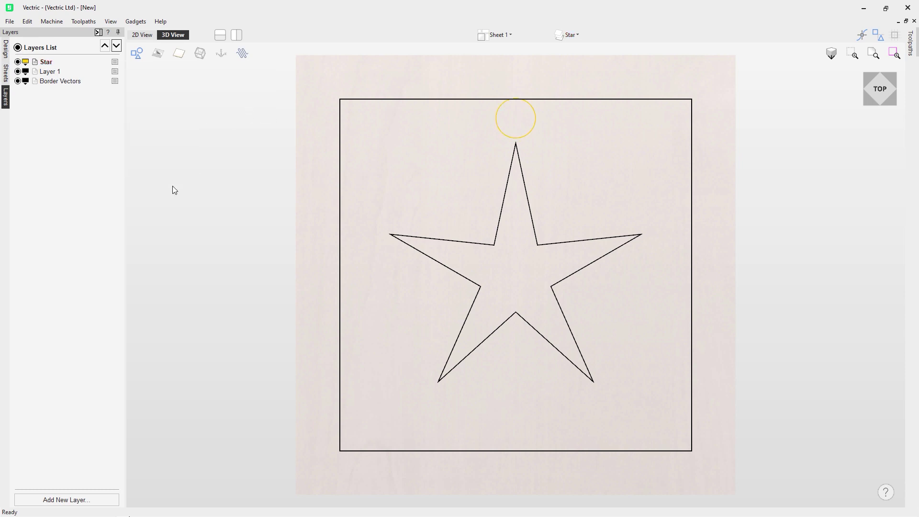
{"action": "left_click", "coordinate": [17, 48]}
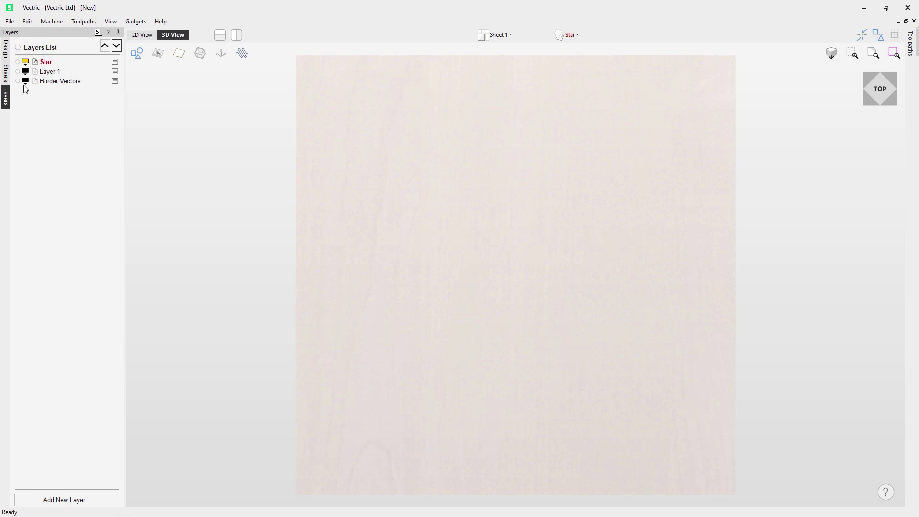
{"action": "left_click", "coordinate": [17, 49]}
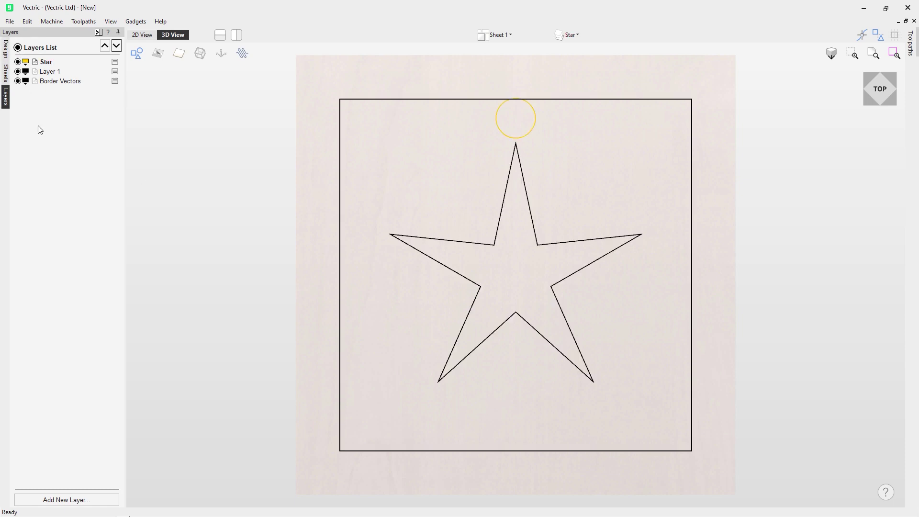
Hide the Star layer with Hide This, hide every layer with Hide All, and make all layers visible again
{"action": "left_click", "coordinate": [114, 63]}
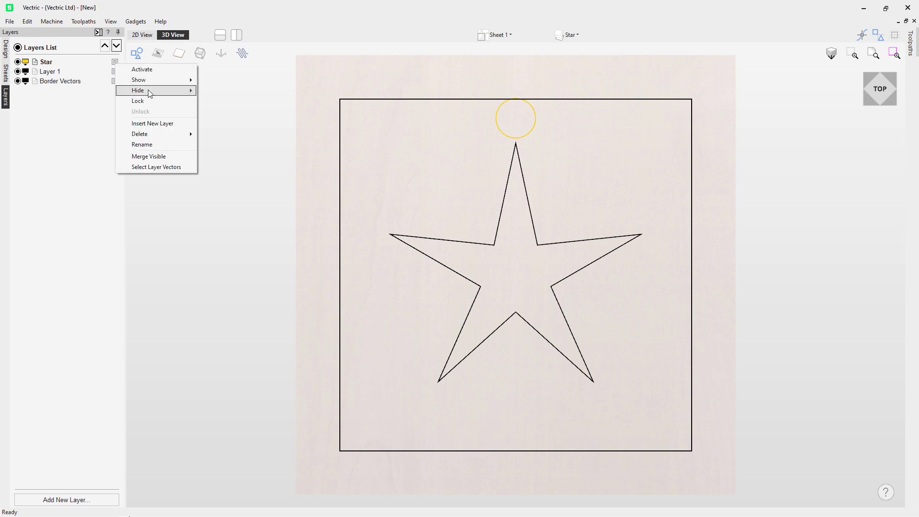
{"action": "mouse_move", "coordinate": [148, 91]}
{"action": "left_click", "coordinate": [225, 92]}
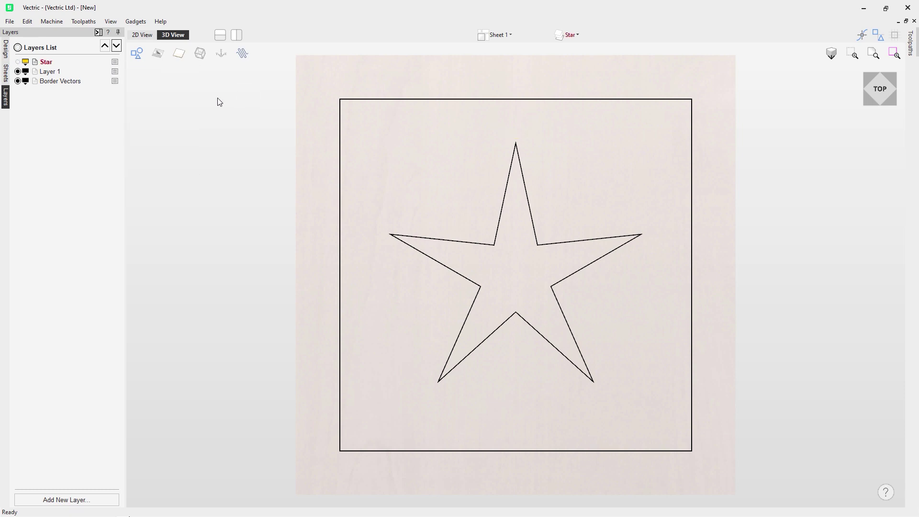
{"action": "left_click", "coordinate": [115, 68]}
{"action": "mouse_move", "coordinate": [165, 92]}
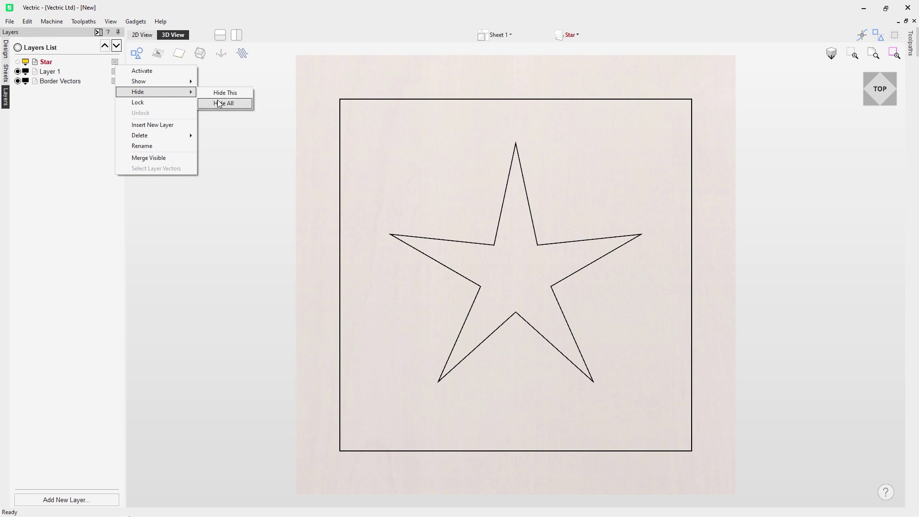
{"action": "left_click", "coordinate": [226, 103]}
{"action": "left_click", "coordinate": [18, 47]}
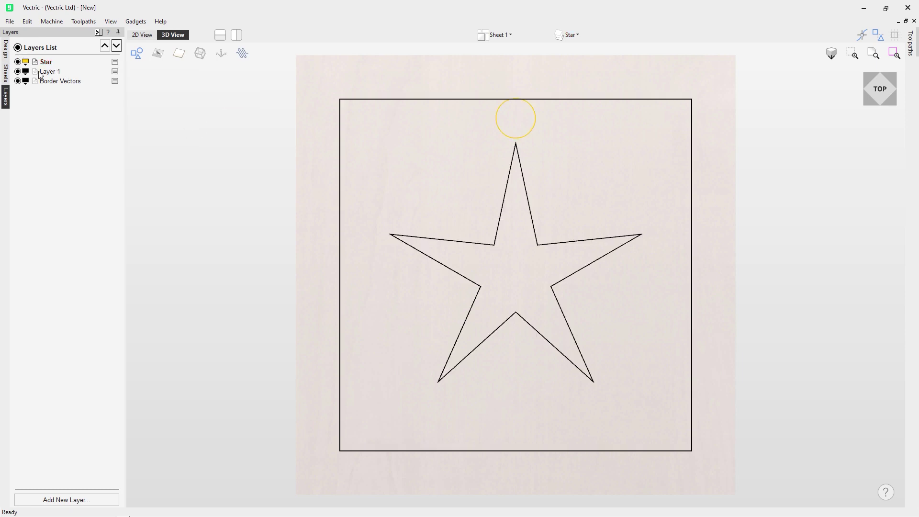
Lock the Star layer and unlock it again
{"action": "left_click", "coordinate": [114, 64]}
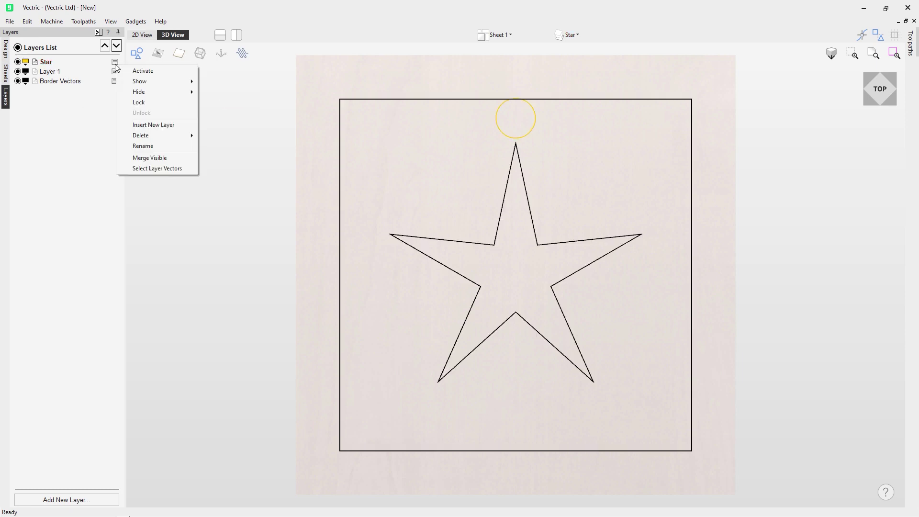
{"action": "left_click", "coordinate": [145, 103]}
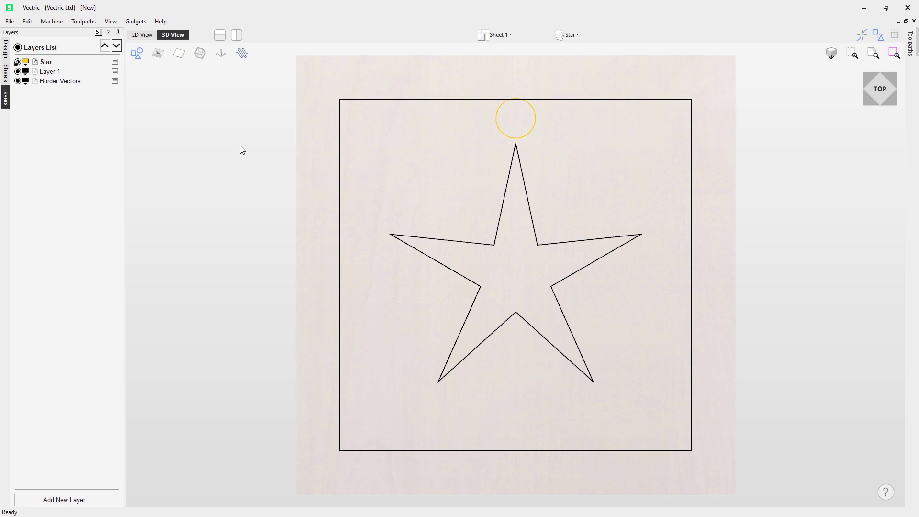
{"action": "right_click", "coordinate": [117, 64]}
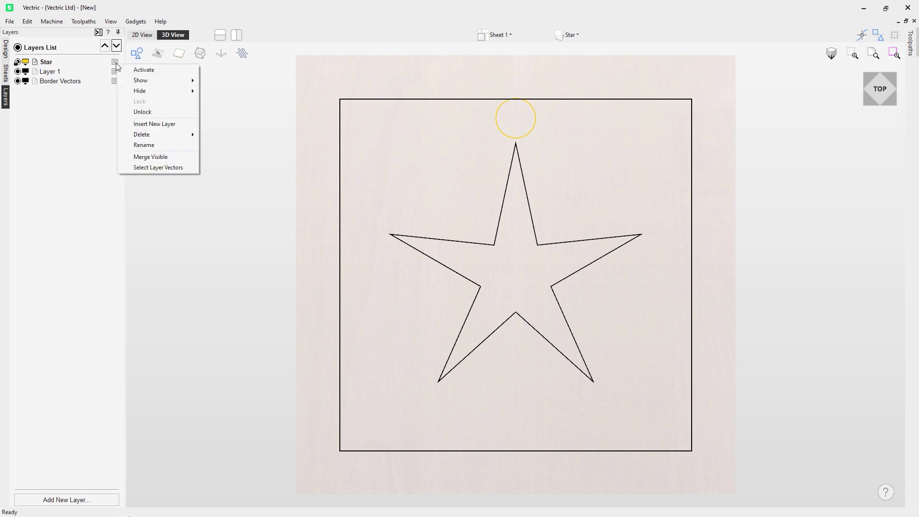
{"action": "left_click", "coordinate": [153, 112]}
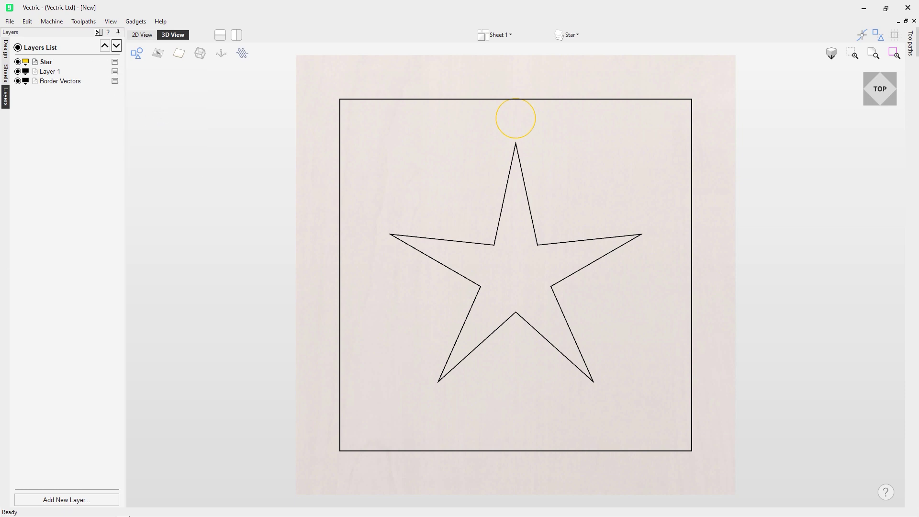
Insert three new empty layers above the Star layer
{"action": "left_click", "coordinate": [115, 62]}
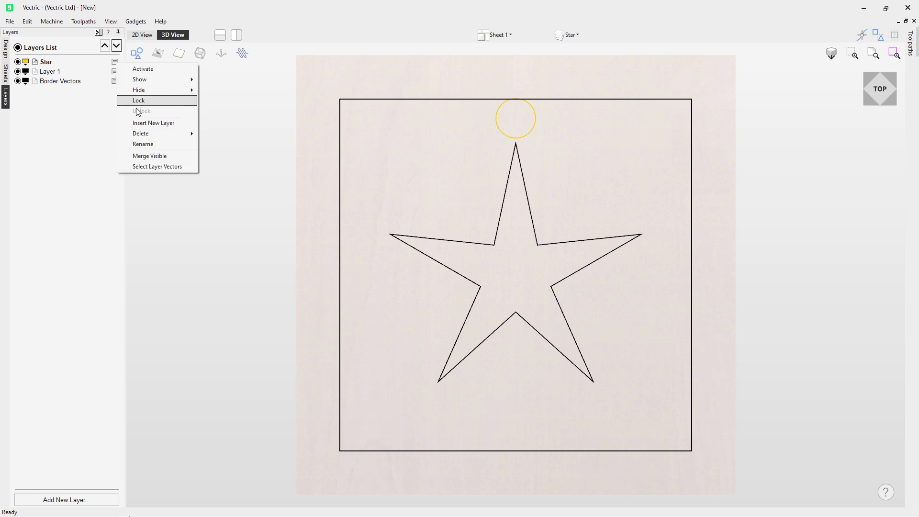
{"action": "left_click", "coordinate": [165, 123]}
{"action": "left_click", "coordinate": [117, 72]}
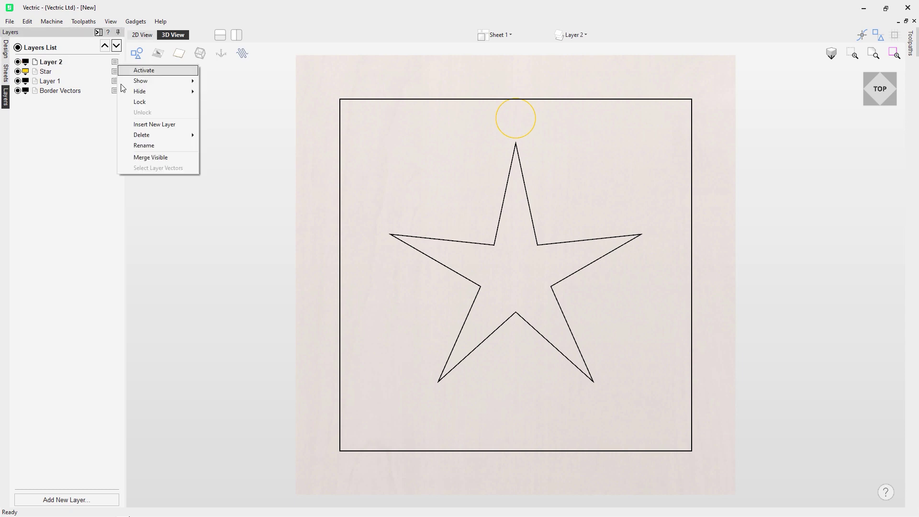
{"action": "left_click", "coordinate": [154, 124]}
{"action": "left_click", "coordinate": [115, 63]}
{"action": "left_click", "coordinate": [157, 123]}
Remove all layers that contain no vectors with Delete Empty
{"action": "left_click", "coordinate": [115, 63]}
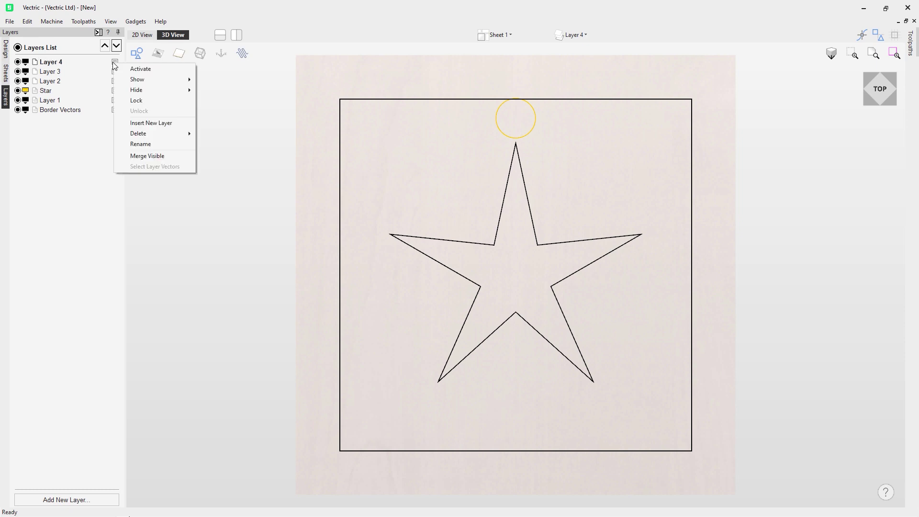
{"action": "mouse_move", "coordinate": [169, 135]}
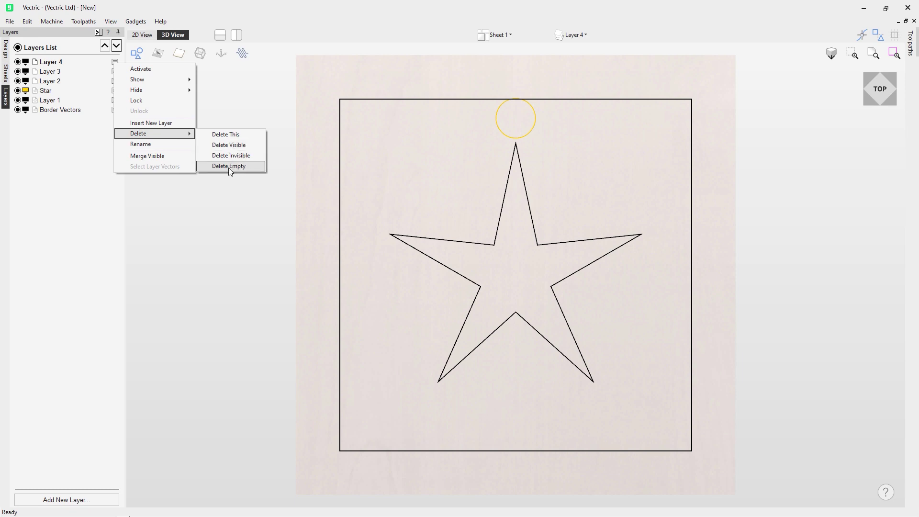
{"action": "left_click", "coordinate": [63, 93]}
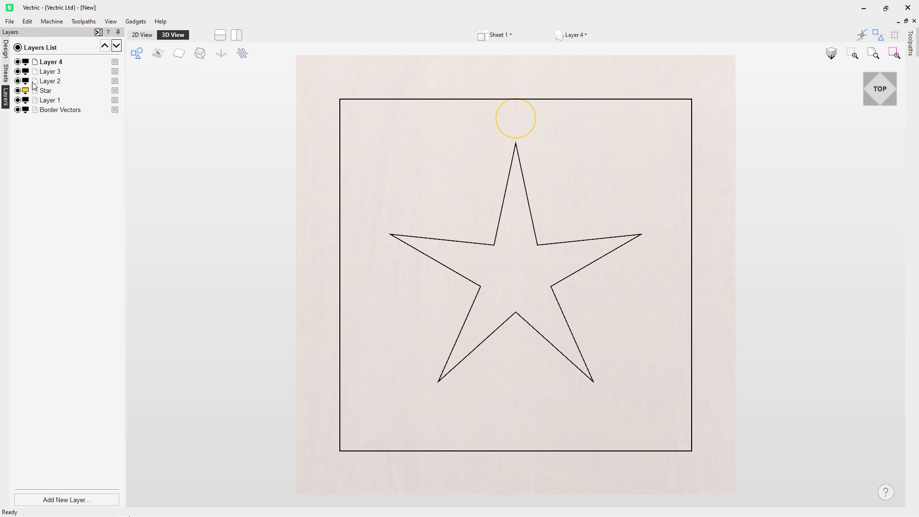
{"action": "left_click", "coordinate": [114, 62]}
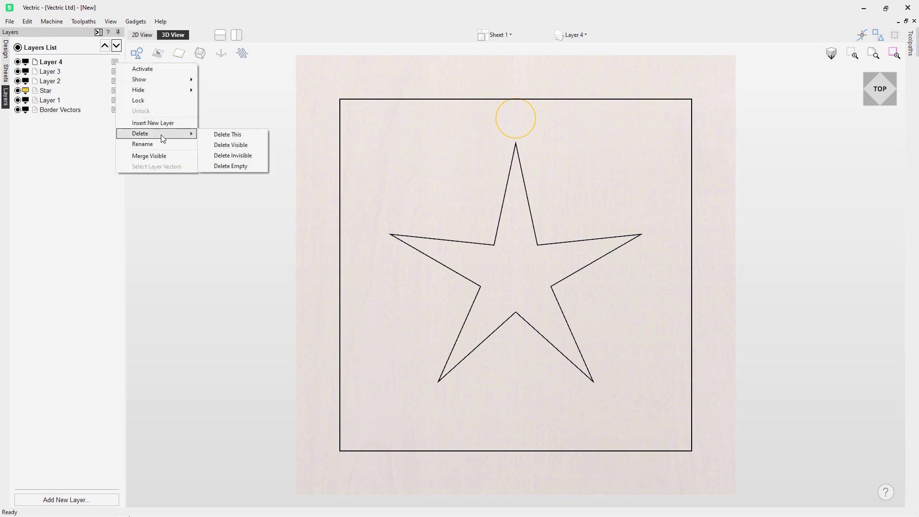
{"action": "left_click", "coordinate": [230, 166]}
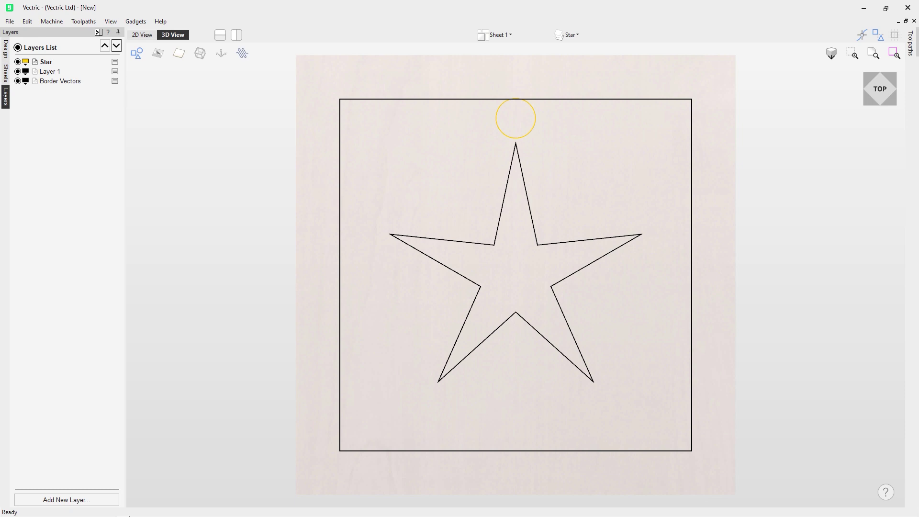
Open the Star and Border Vectors layer names for renaming, leave the editing, and make Star the active layer
{"action": "left_click", "coordinate": [115, 62]}
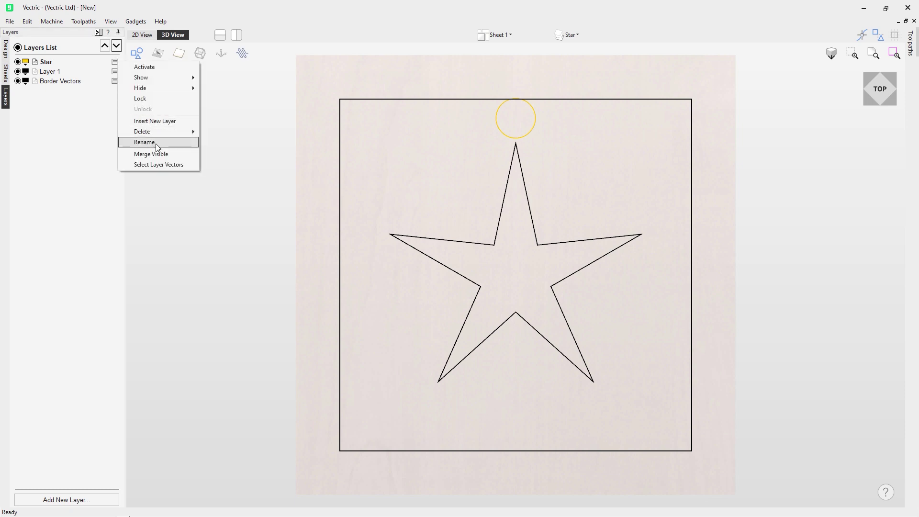
{"action": "left_click", "coordinate": [144, 142]}
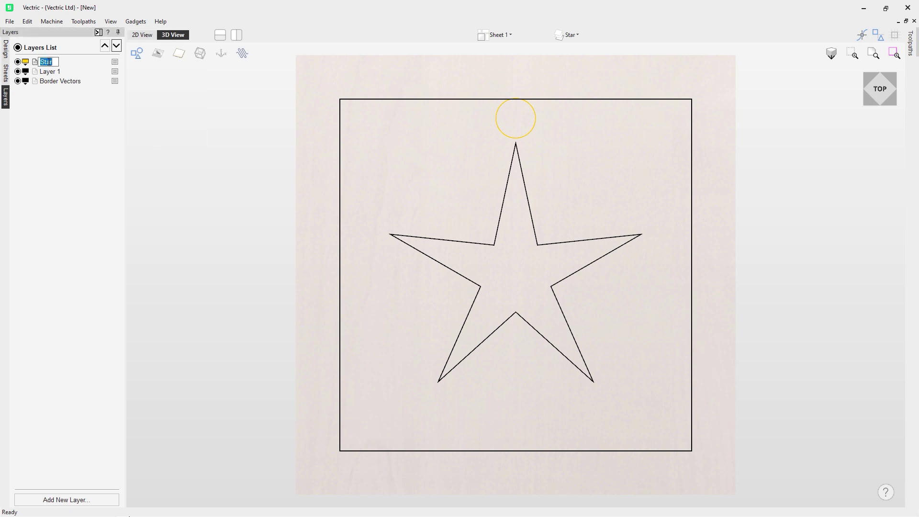
{"action": "left_click", "coordinate": [74, 83]}
{"action": "left_click", "coordinate": [75, 82]}
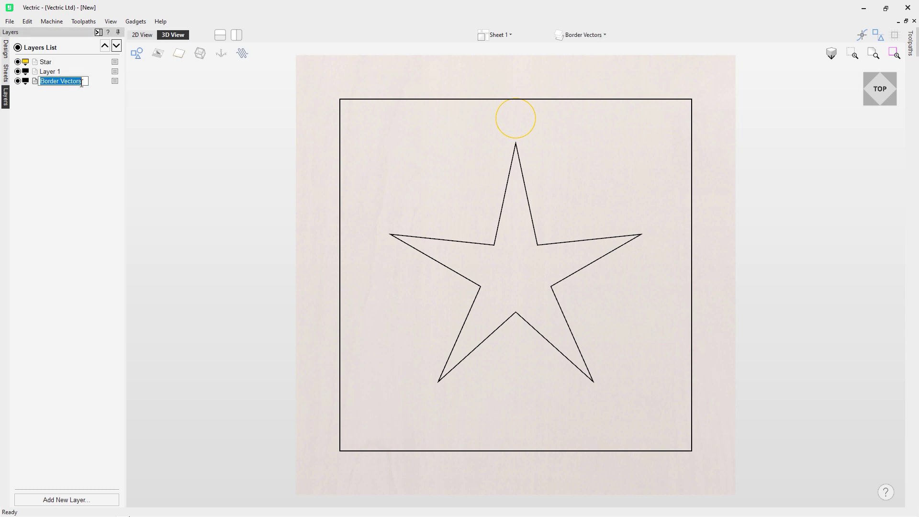
{"action": "left_click", "coordinate": [82, 111]}
{"action": "right_click", "coordinate": [73, 83]}
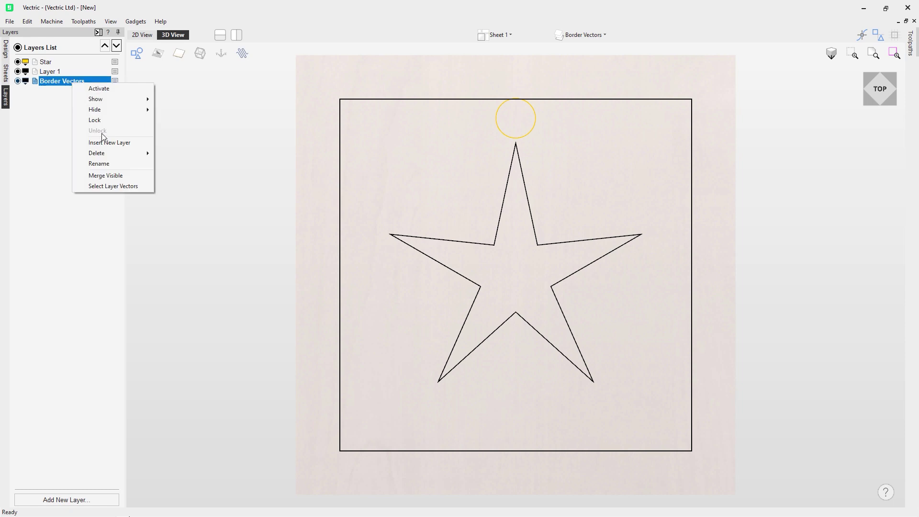
{"action": "left_click", "coordinate": [49, 130]}
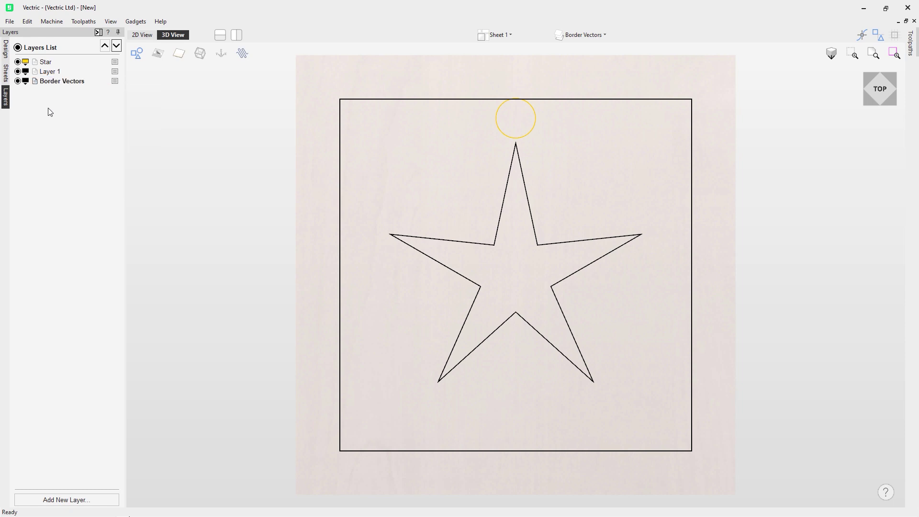
{"action": "left_click", "coordinate": [54, 62]}
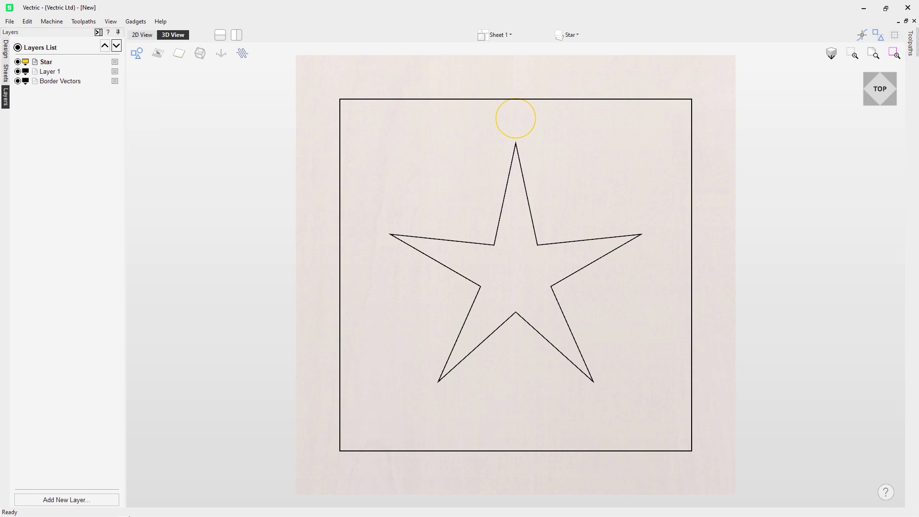
Select all vectors on the Border Vectors layer, and switch the selection to the vectors on the Star layer
{"action": "left_click", "coordinate": [115, 83]}
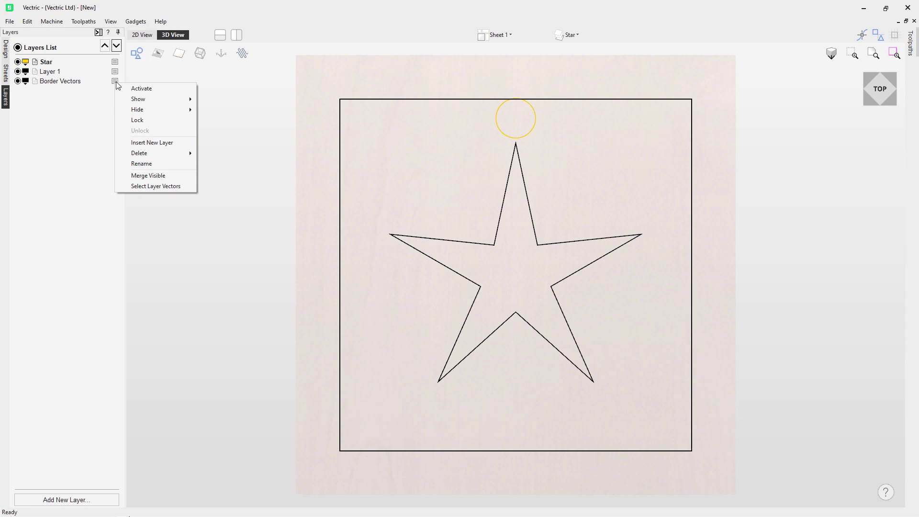
{"action": "left_click", "coordinate": [180, 186]}
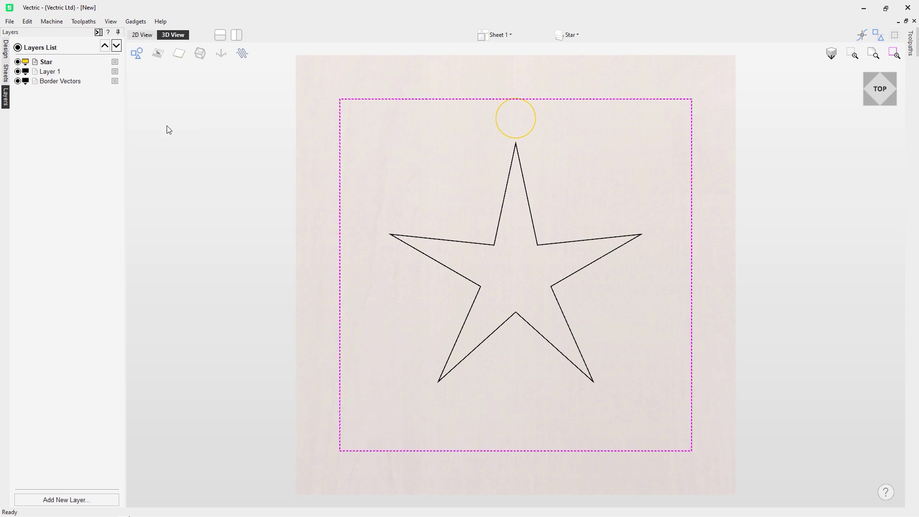
{"action": "left_click", "coordinate": [115, 62]}
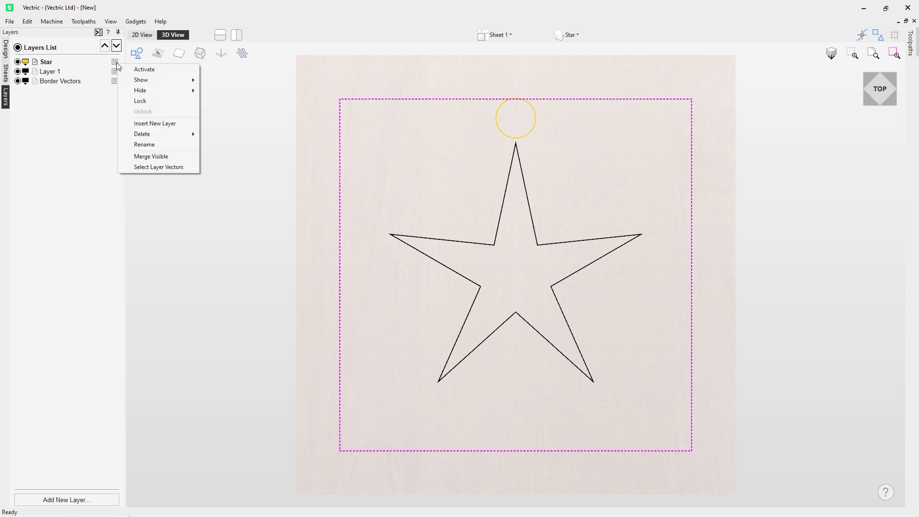
{"action": "left_click", "coordinate": [173, 169]}
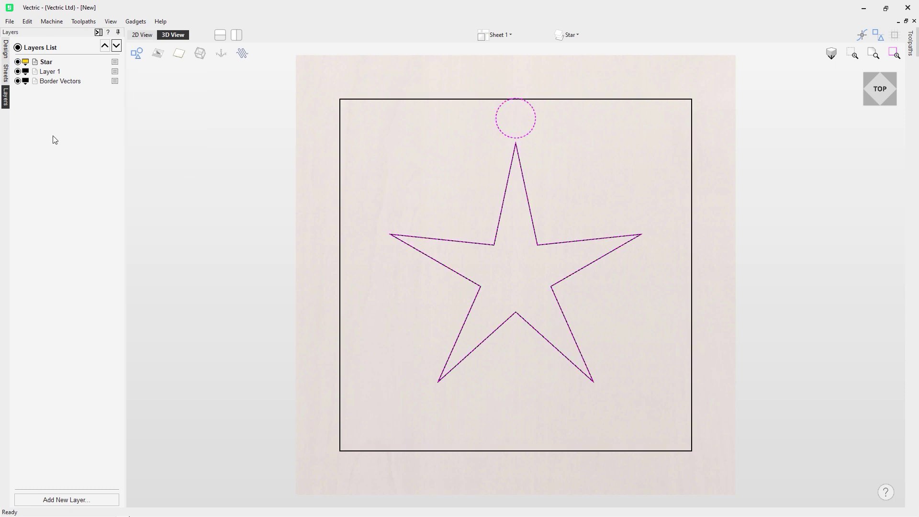
Select the vectors of Layer 1, Star and Border Vectors in turn directly from the layer list, ending with the border
{"action": "left_click", "coordinate": [40, 72]}
{"action": "left_click", "coordinate": [38, 64]}
{"action": "left_click", "coordinate": [40, 82]}
{"action": "key", "text": "Up"}
{"action": "key", "text": "Up"}
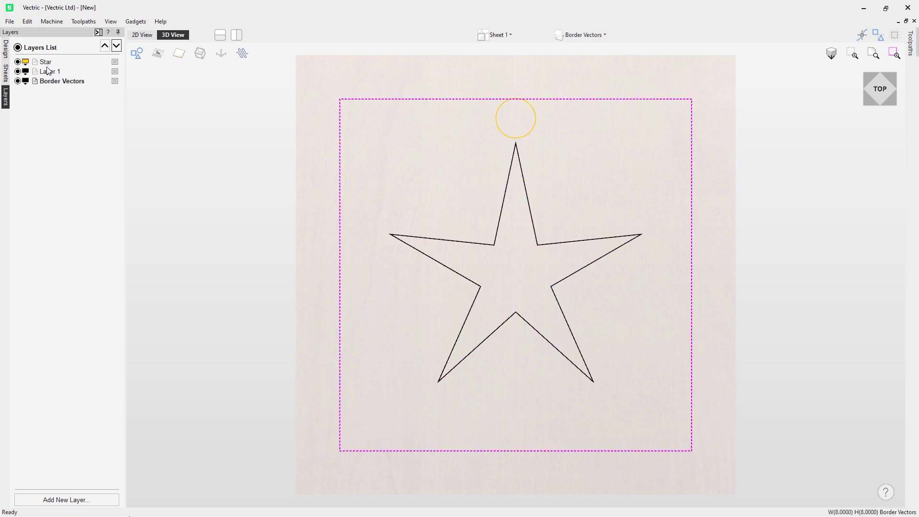
Merge all visible layers into the Star layer and clear the vector selection
{"action": "right_click", "coordinate": [119, 67]}
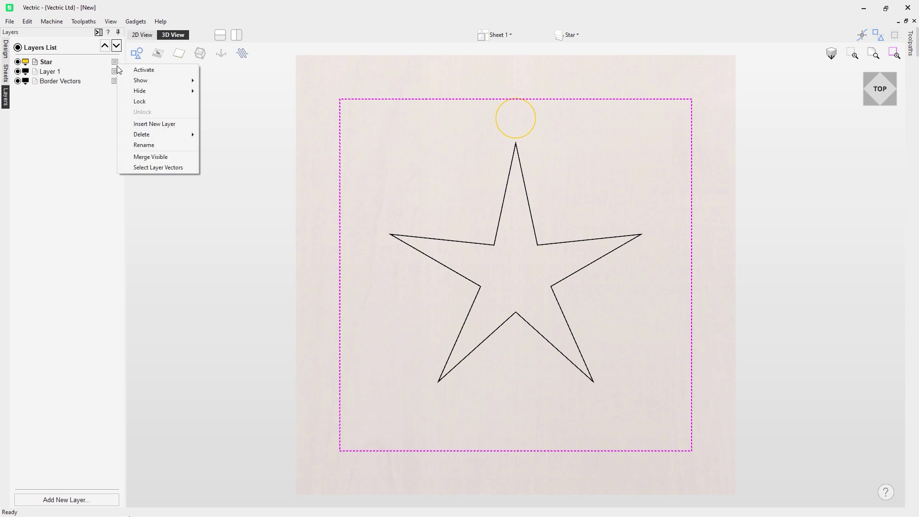
{"action": "left_click", "coordinate": [159, 158]}
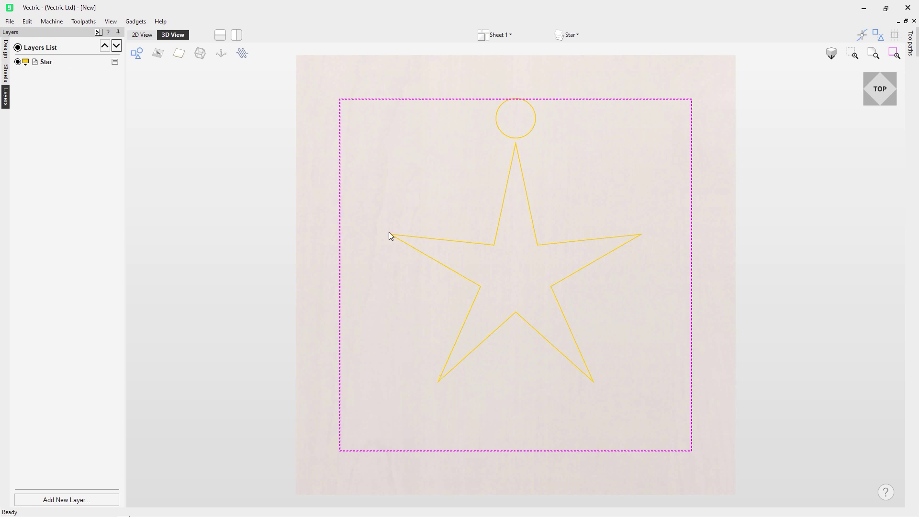
{"action": "left_click", "coordinate": [417, 207]}
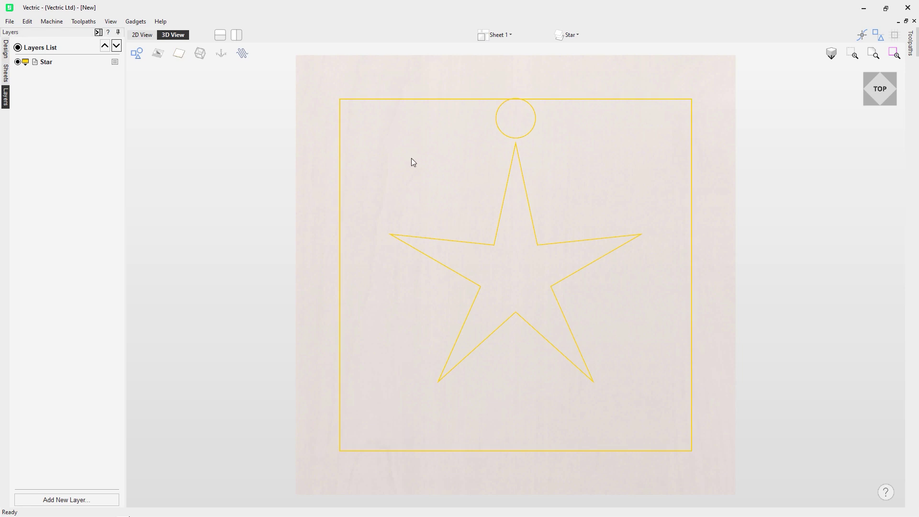